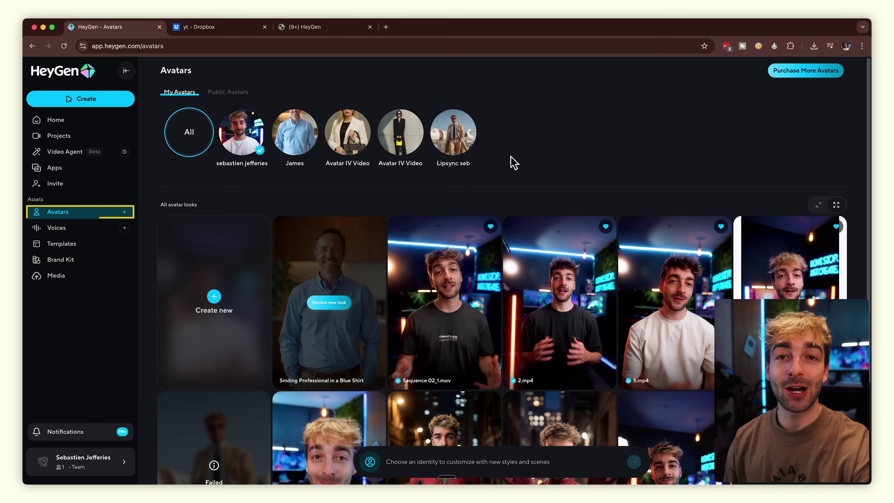
# - Start a new avatar from a video and begin its creation walkthrough
pyautogui.click(225, 297)
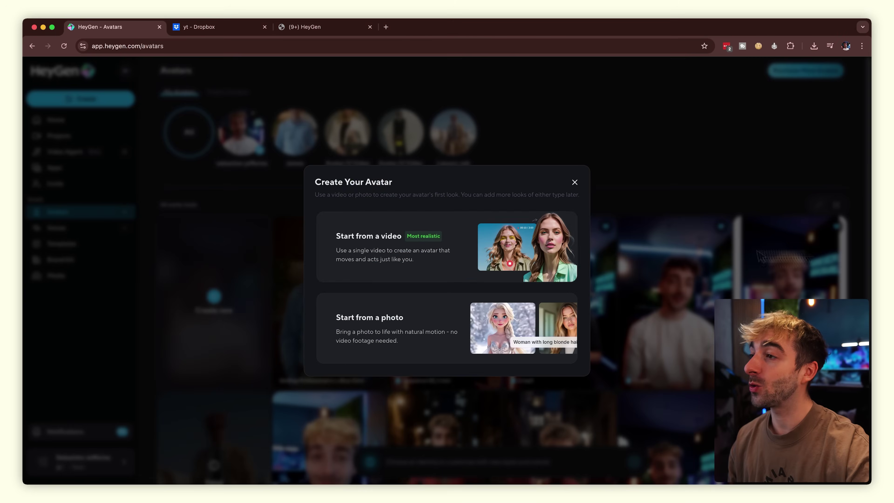
pyautogui.click(451, 261)
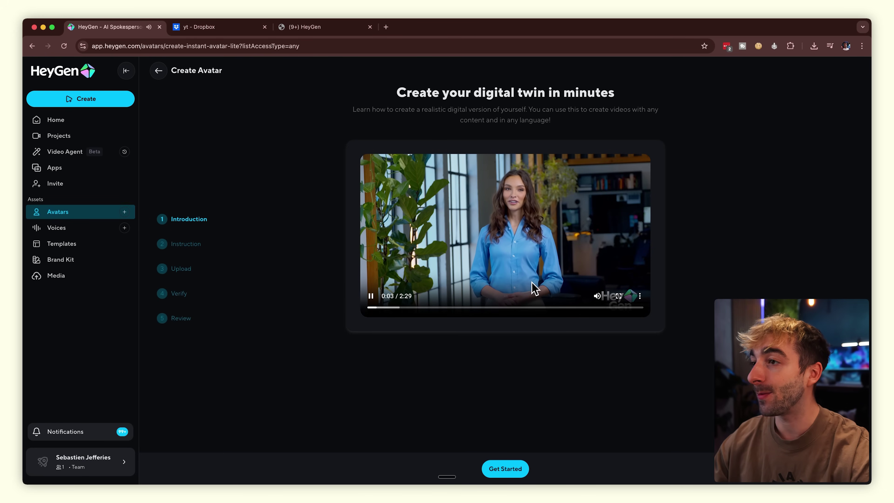
pyautogui.click(505, 468)
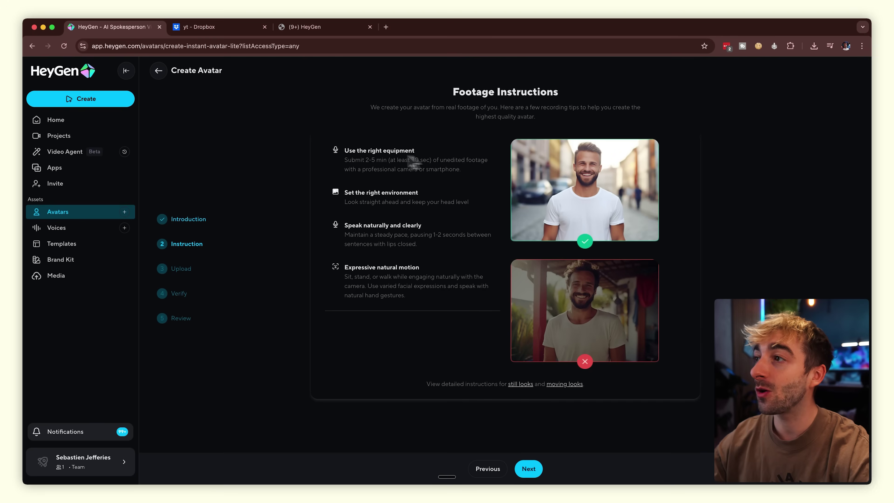
# - Read the footage recording tips, then continue to the footage upload step
pyautogui.moveTo(351, 154); pyautogui.dragTo(425, 159)
pyautogui.click(405, 169)
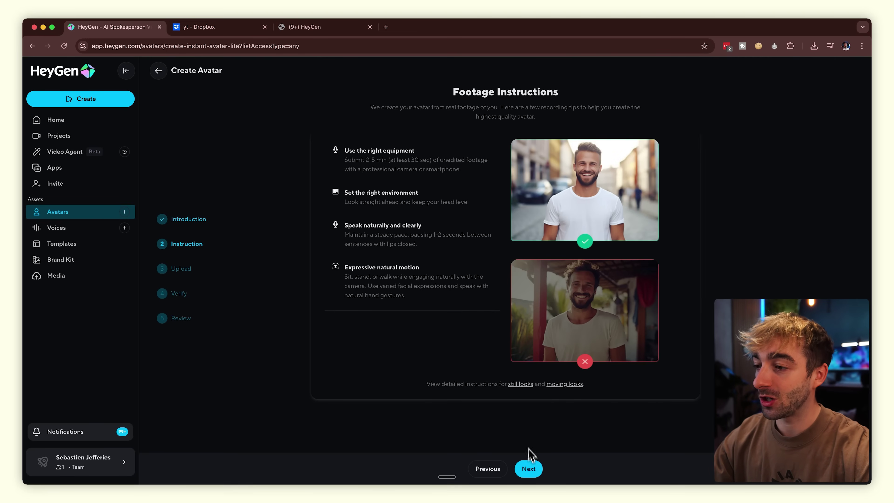
pyautogui.click(529, 467)
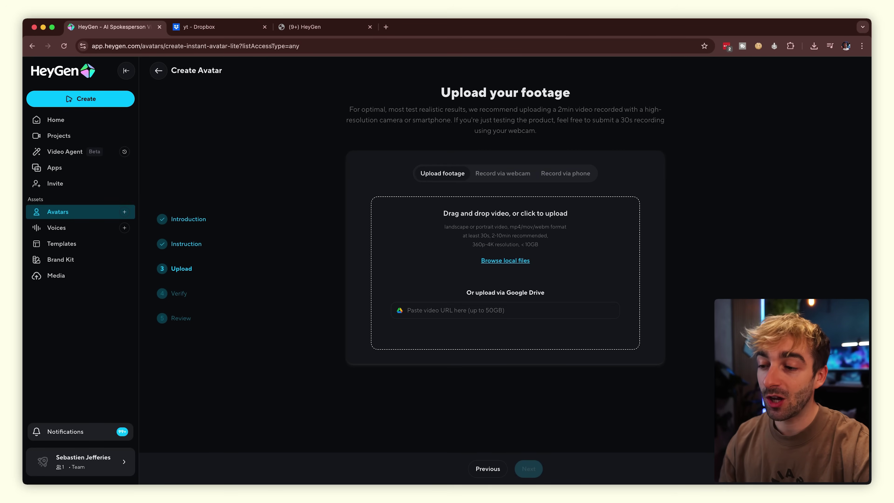
# - Upload heygen recording.mov, preview it muted, turn off noise removal, and continue to verification
pyautogui.moveTo(739, 278); pyautogui.dragTo(535, 265)
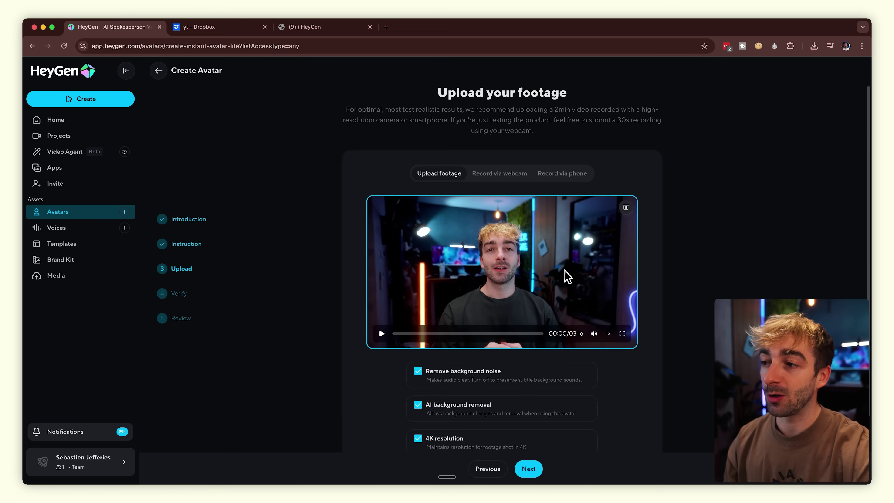
pyautogui.click(593, 333)
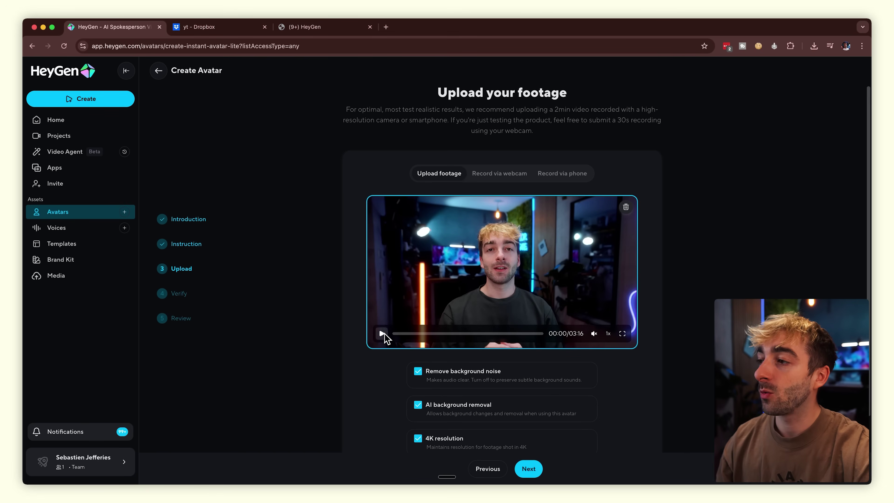
pyautogui.click(382, 333)
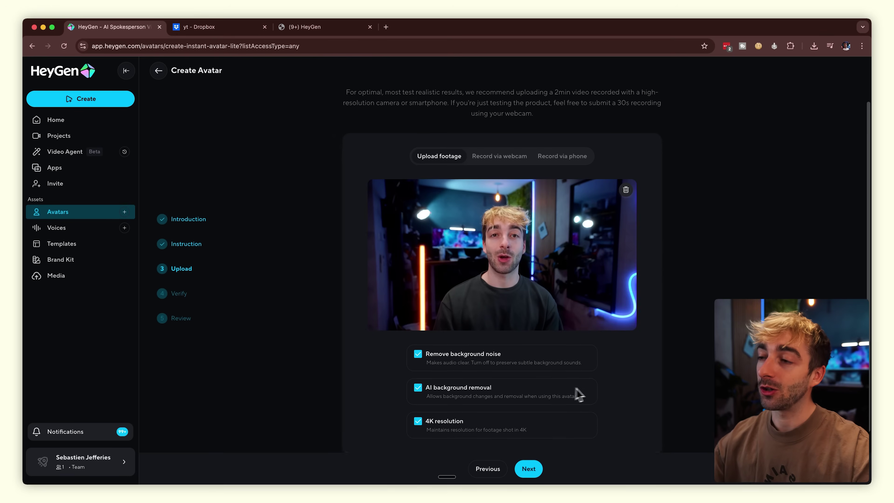
pyautogui.scroll(-1, 584, 393)
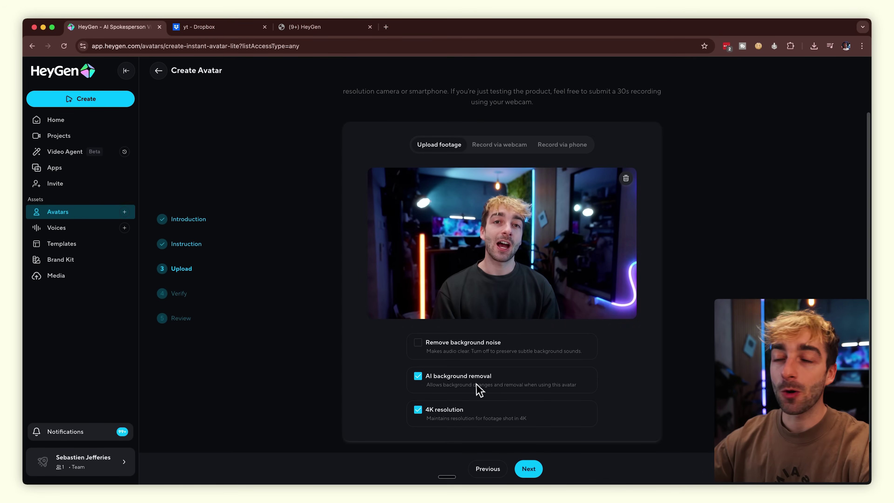
pyautogui.click(537, 478)
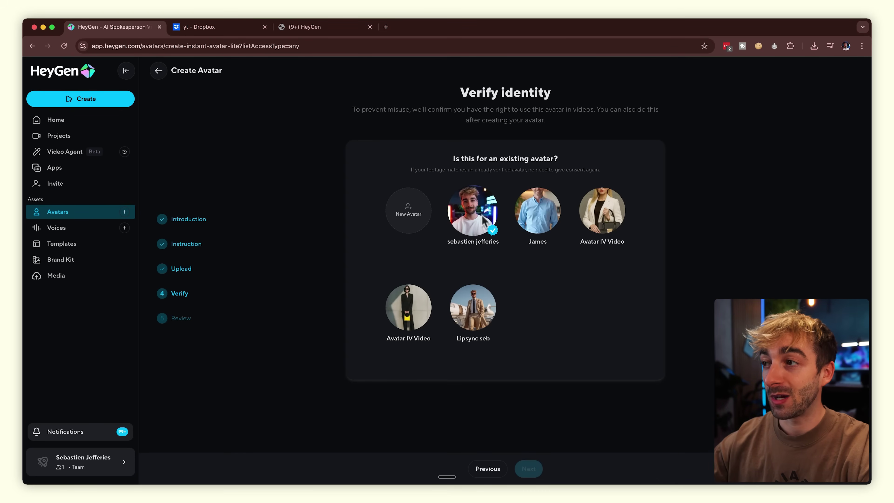
# - Link the footage to the existing verified avatar, submit it, and filter to that avatar's looks
pyautogui.click(486, 227)
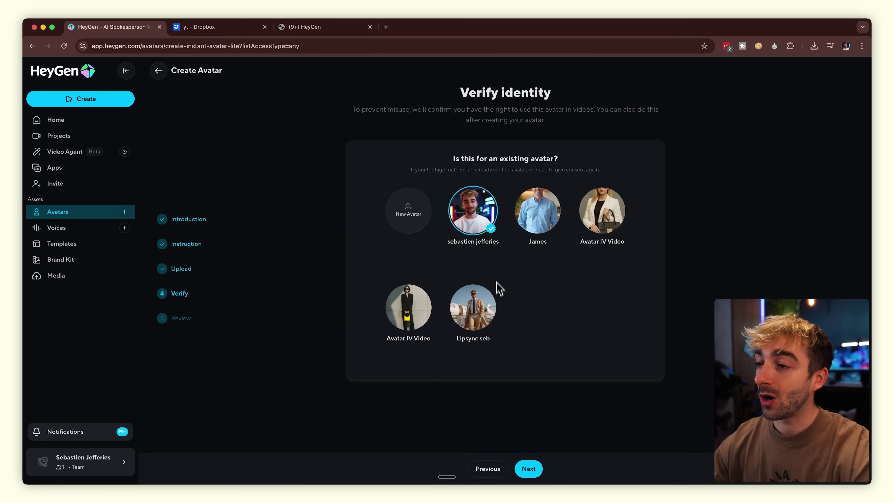
pyautogui.click(529, 468)
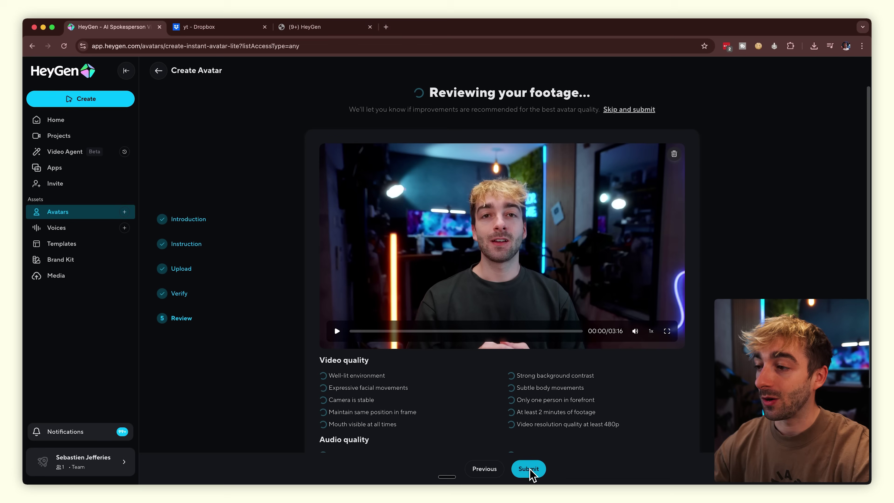
pyautogui.scroll(-2, 592, 405)
pyautogui.scroll(-1, 510, 387)
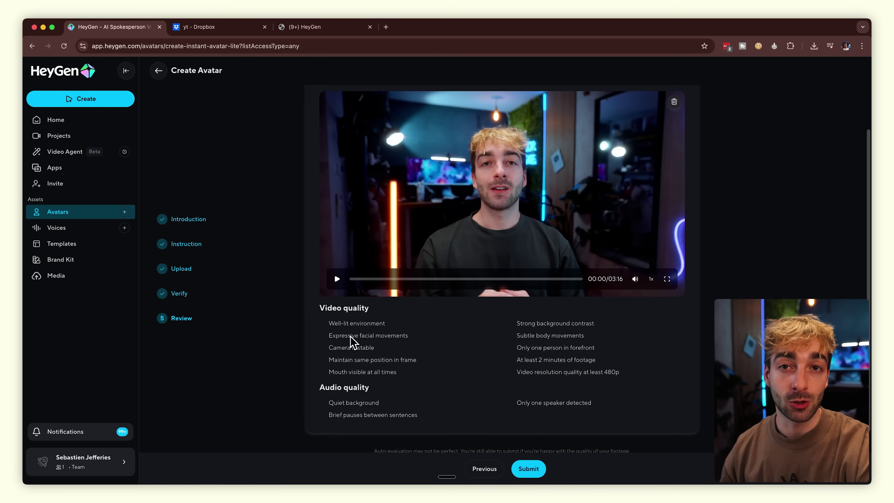
pyautogui.click(530, 473)
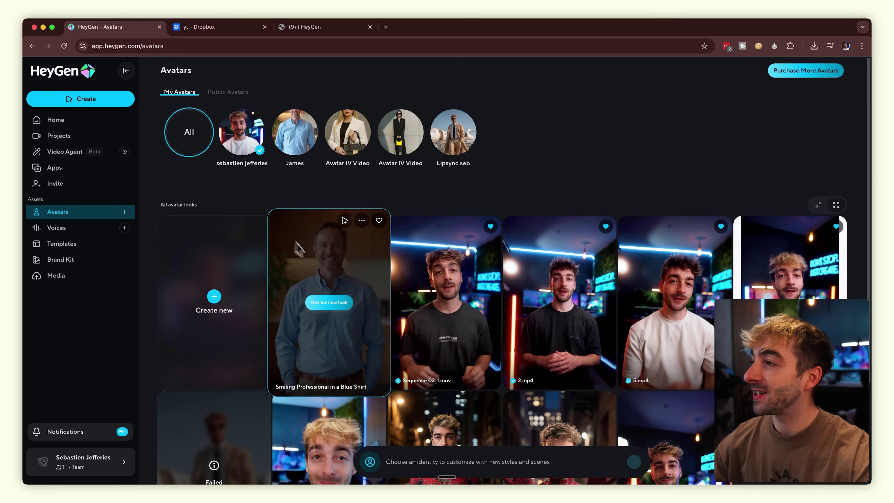
pyautogui.click(261, 151)
# - Upload the recently downloaded photo as a new photo look for the existing avatar
pyautogui.click(248, 148)
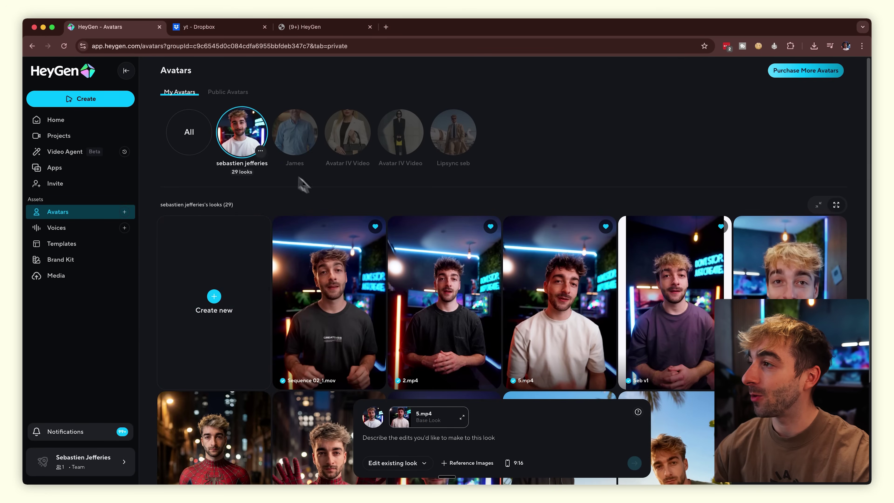
pyautogui.click(214, 303)
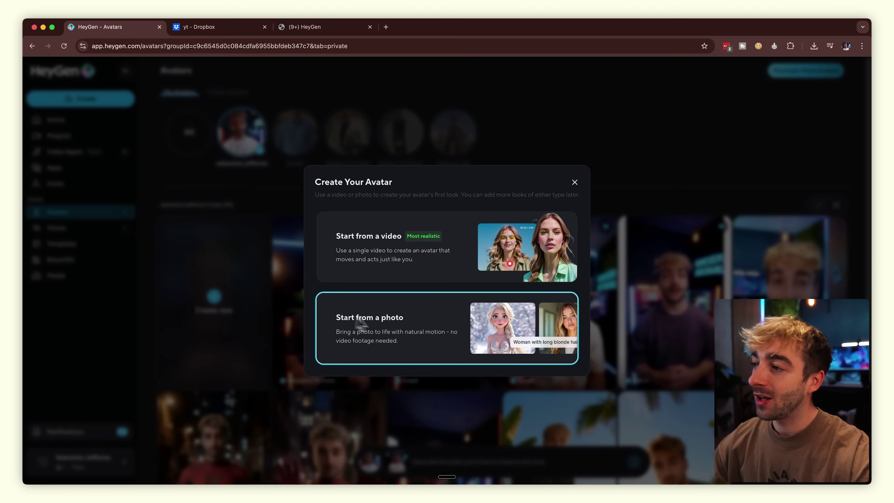
pyautogui.click(387, 328)
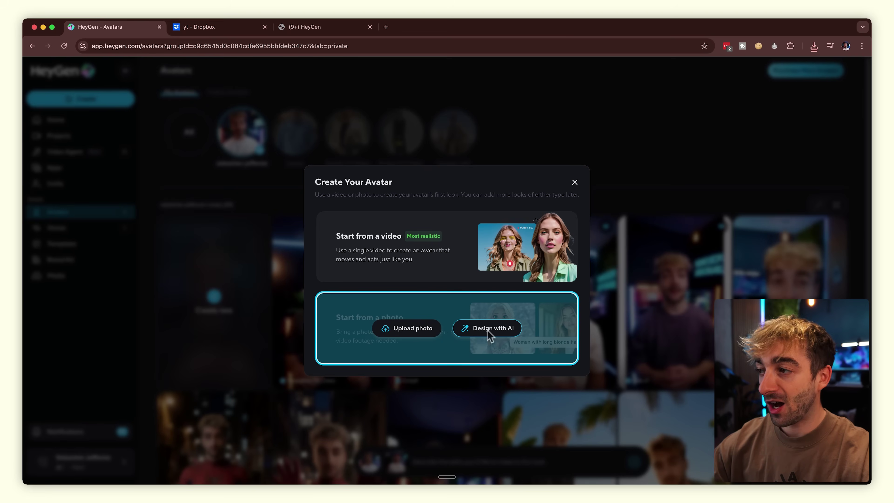
pyautogui.click(410, 331)
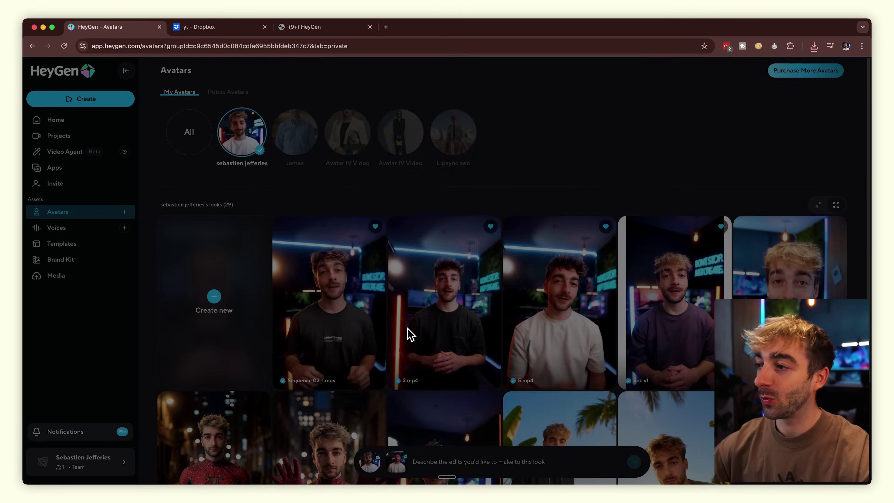
pyautogui.click(814, 52)
pyautogui.moveTo(740, 85); pyautogui.dragTo(439, 207)
pyautogui.scroll(-5, 504, 295)
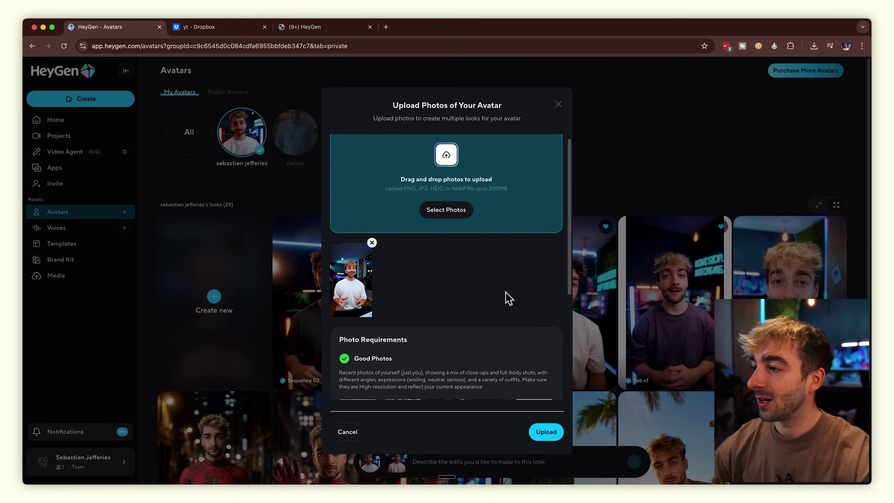
pyautogui.scroll(-1, 506, 304)
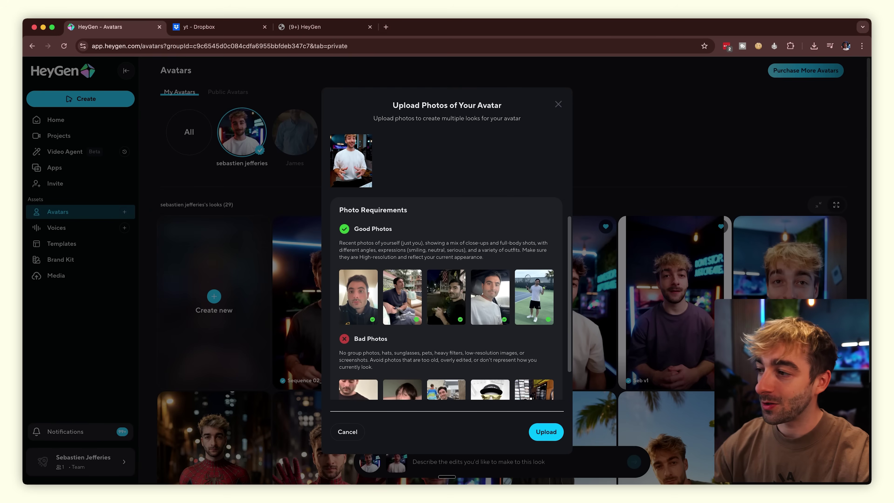
pyautogui.scroll(-3, 396, 298)
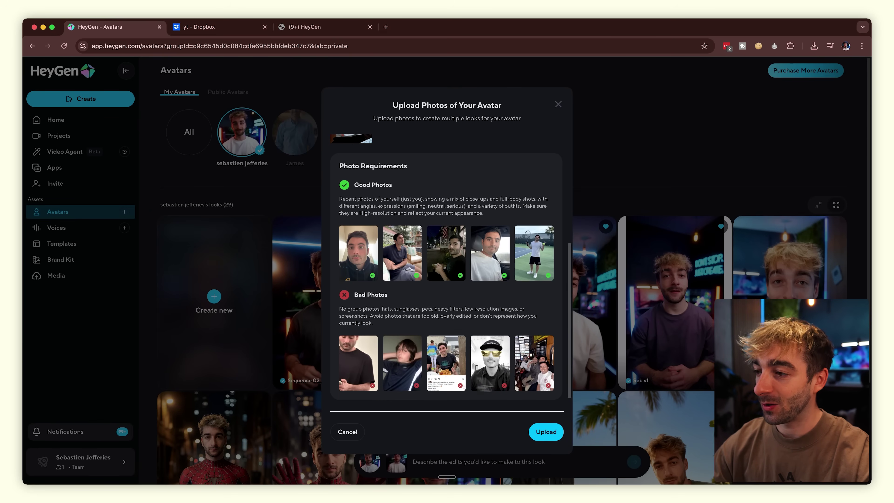
pyautogui.click(547, 435)
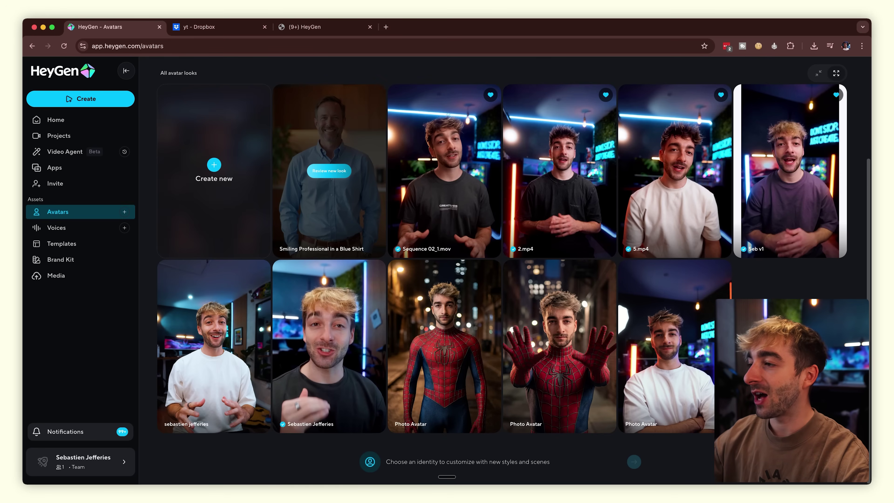
# - Preview the new video look and start an Untitled AI Studio video with it
pyautogui.moveTo(343, 337)
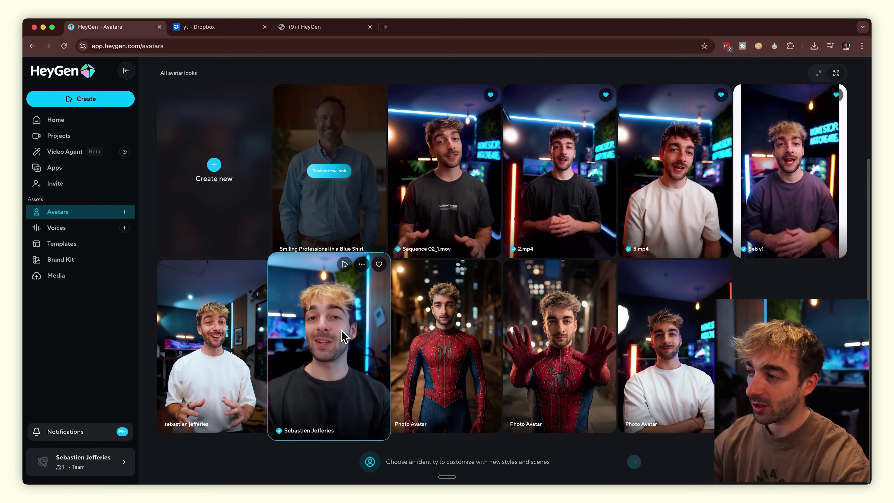
pyautogui.click(343, 337)
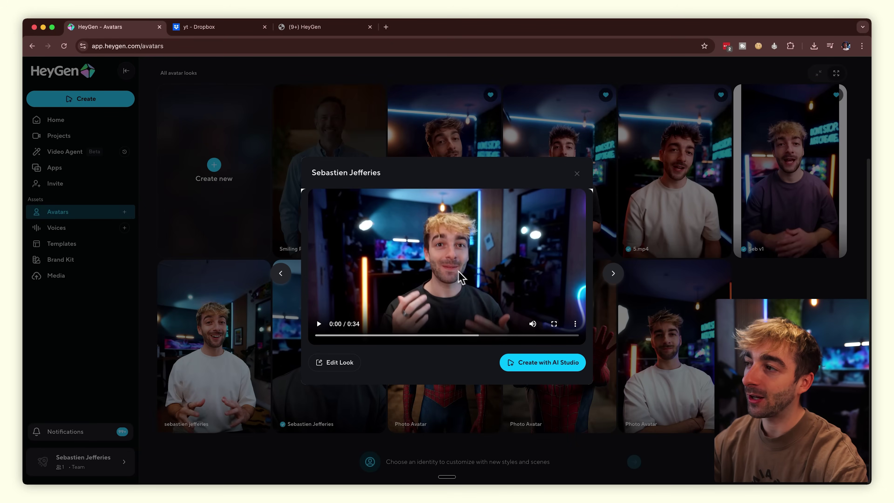
pyautogui.click(318, 324)
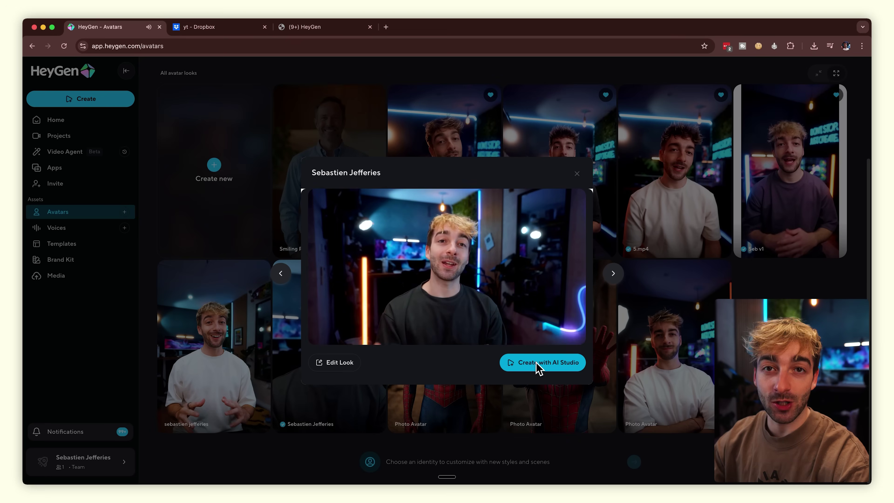
pyautogui.click(553, 368)
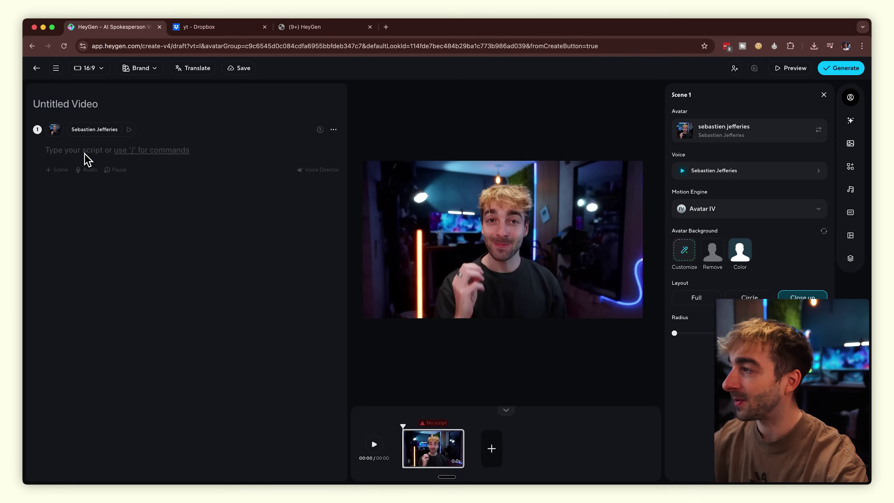
# - Type a self-introduction script about a tutorial on heygen avatars, then remove the avatar's background
pyautogui.write("hey my name is seb and today we're doing a tutorial on heygen avatars")
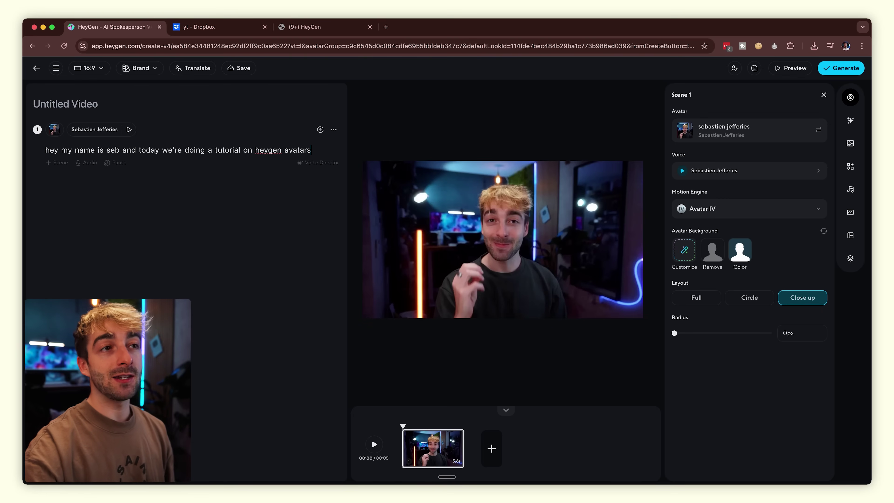
pyautogui.click(709, 254)
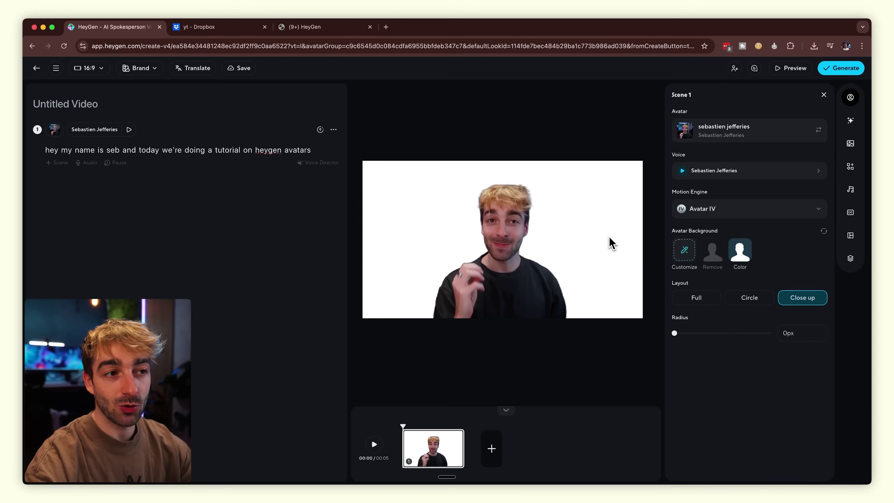
# - Try a red solid-colour background behind the avatar
pyautogui.click(739, 260)
pyautogui.click(803, 149)
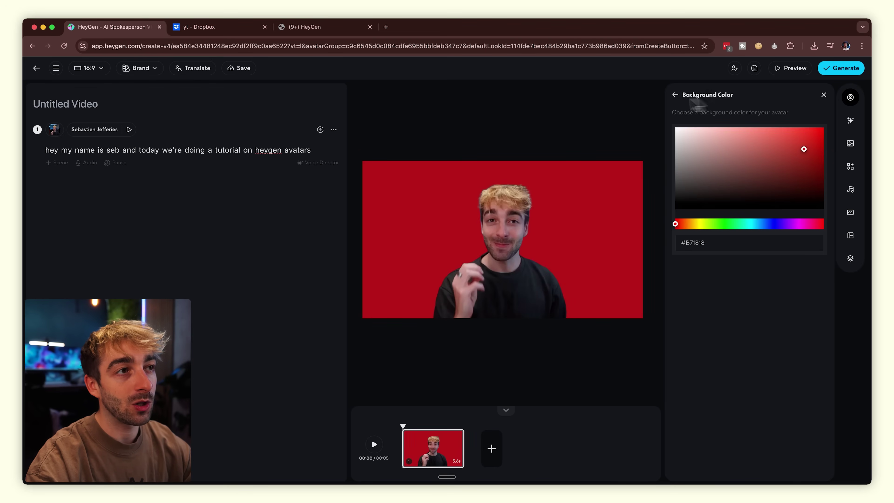
pyautogui.click(673, 95)
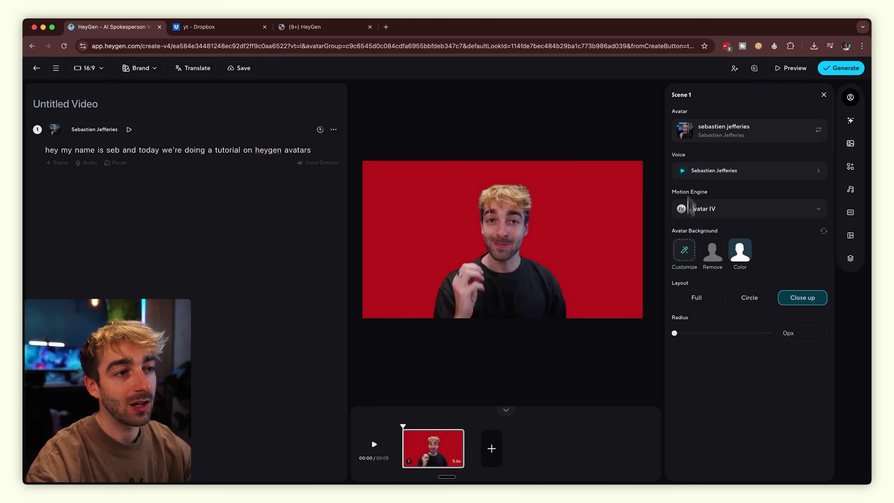
# - Try the blue hydrangea stock image, then restore the original room background and use Full layout
pyautogui.click(685, 250)
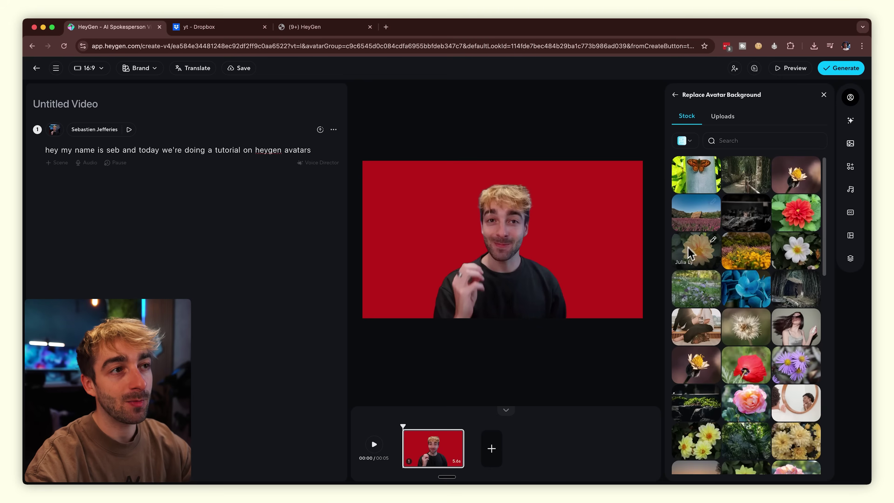
pyautogui.click(724, 118)
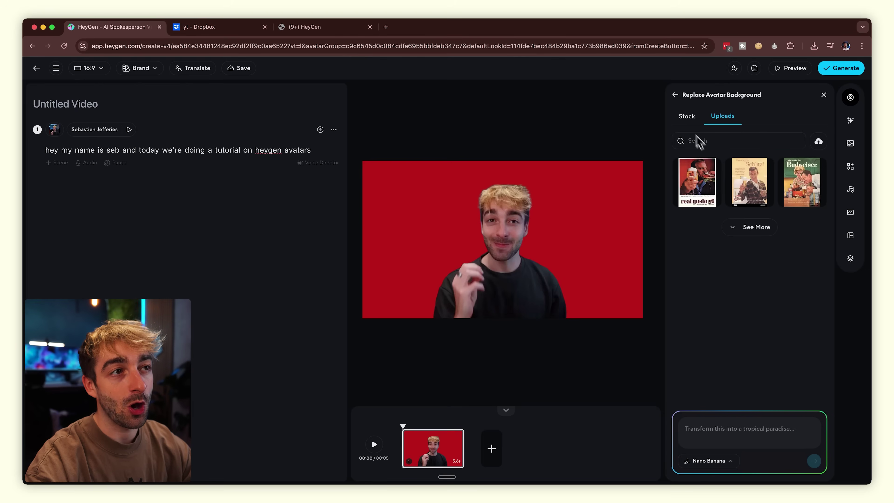
pyautogui.click(684, 120)
pyautogui.click(743, 284)
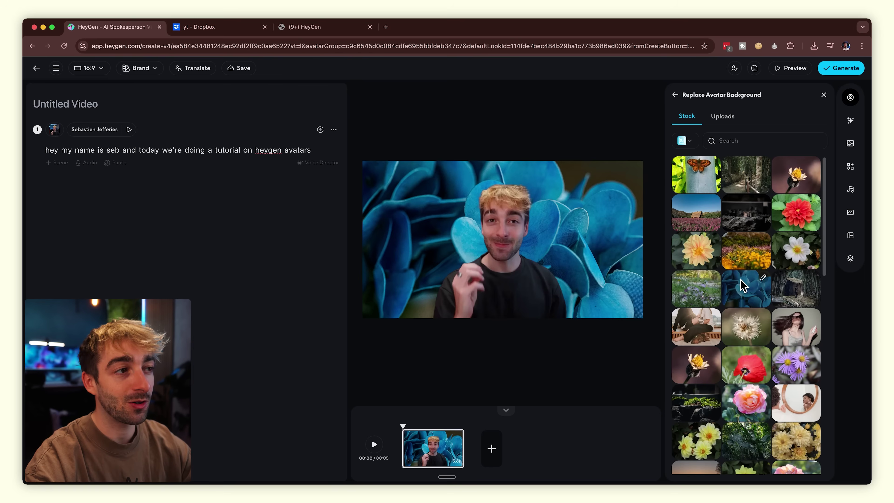
pyautogui.click(675, 95)
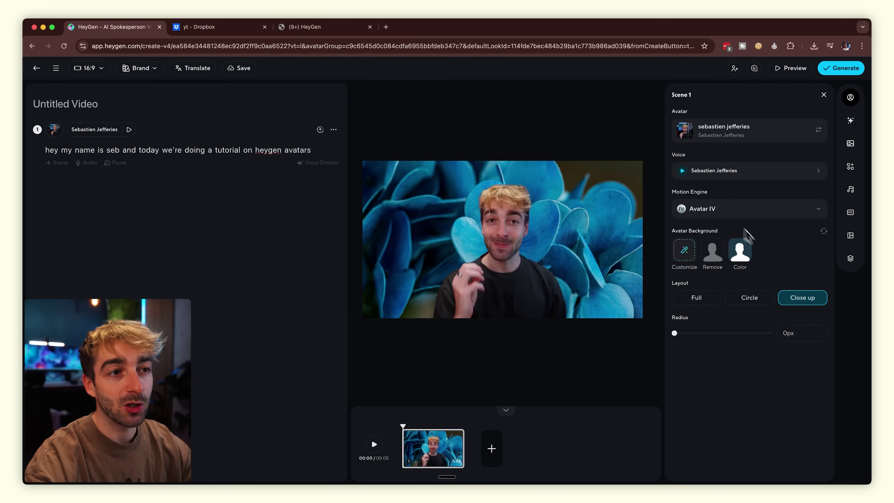
pyautogui.click(822, 232)
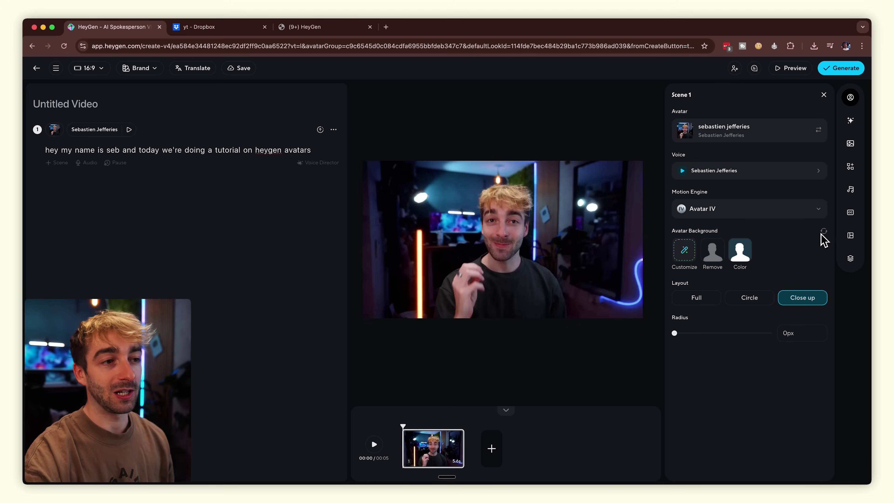
pyautogui.click(700, 299)
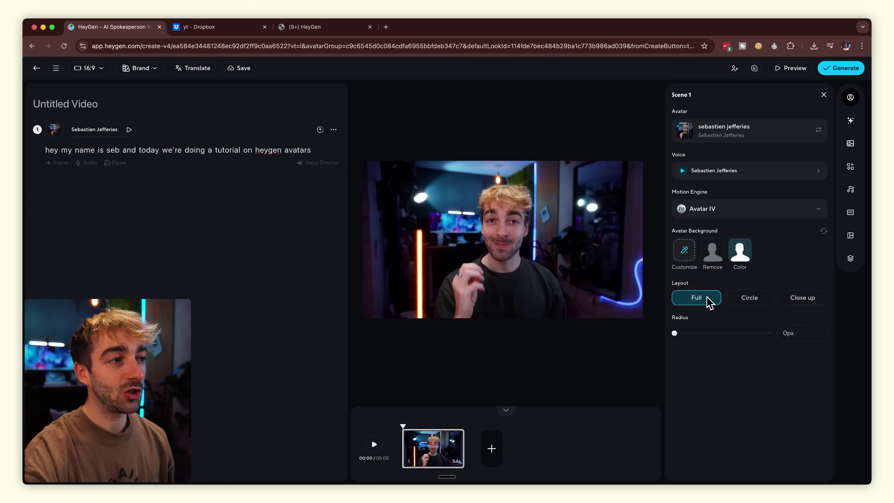
# - Try the Circle and Close up layouts with 57px corner radius, then return to Full
pyautogui.click(748, 299)
pyautogui.click(789, 304)
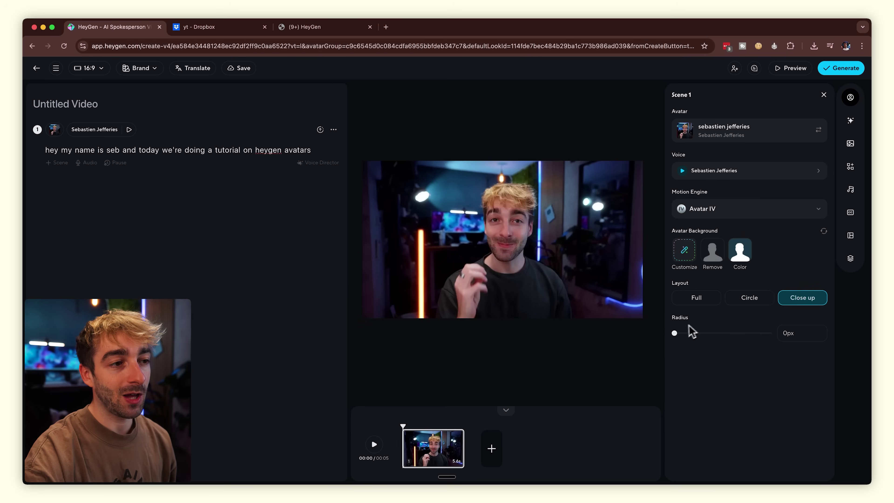
pyautogui.moveTo(675, 334)
pyautogui.mouseDown()
pyautogui.moveTo(750, 333)
pyautogui.moveTo(684, 334)
pyautogui.mouseUp()
pyautogui.click(694, 299)
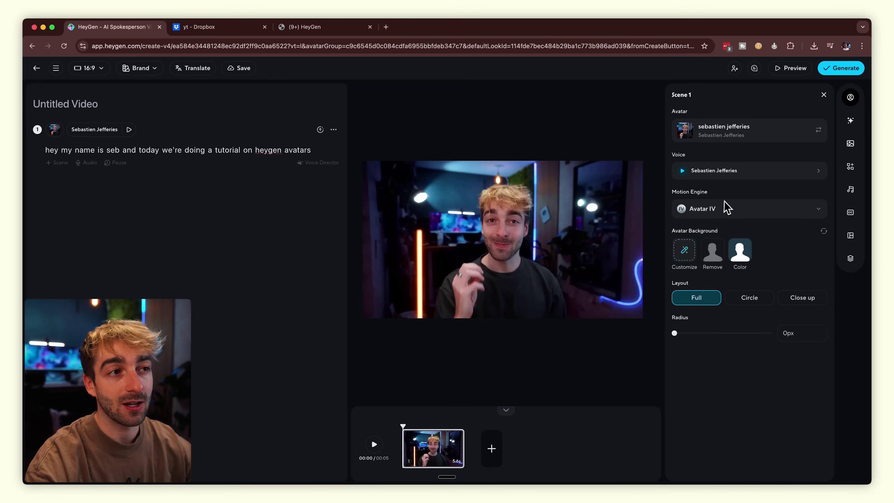
# - Keep Avatar IV as the motion engine and delete the typed script line
pyautogui.click(725, 211)
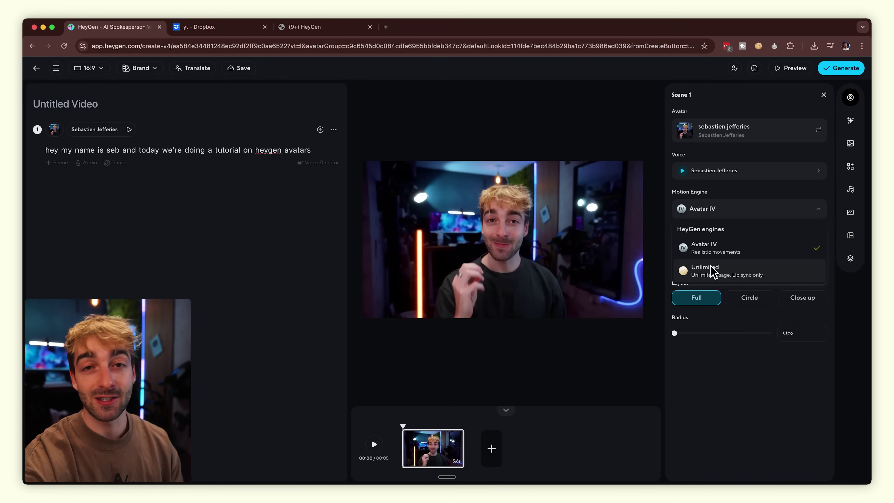
pyautogui.click(734, 373)
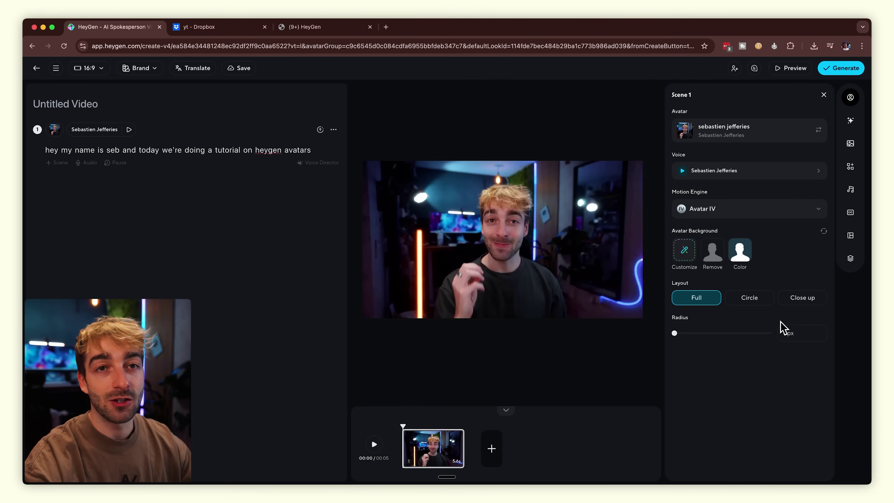
pyautogui.tripleClick(226, 150)
pyautogui.press('BackSpace')
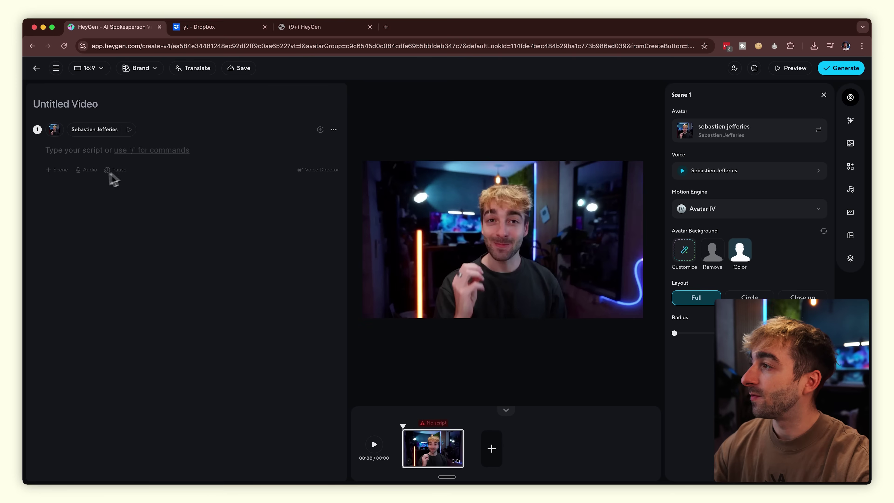
# - Add the uploaded heygen_10s.mp3 recording as the scene's audio
pyautogui.click(89, 172)
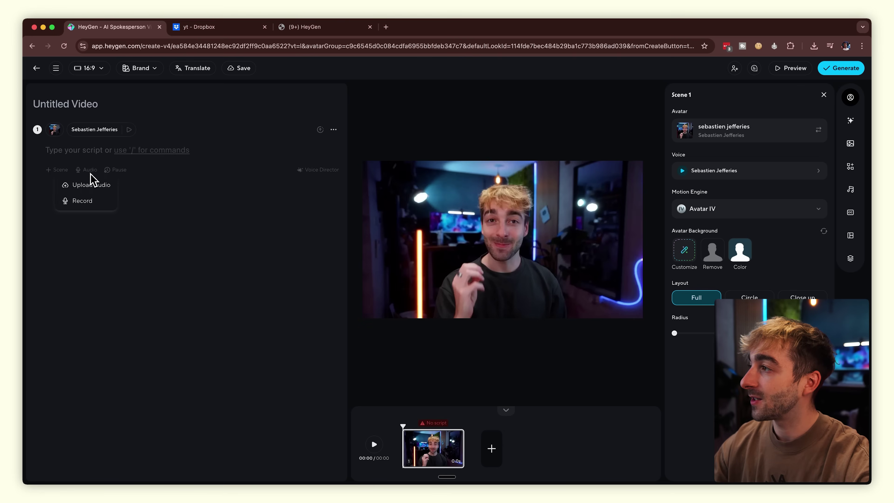
pyautogui.click(94, 186)
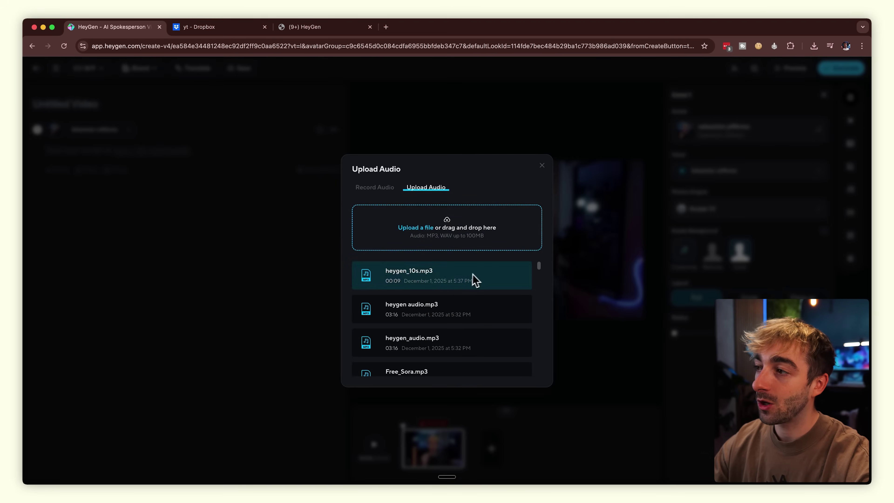
pyautogui.click(473, 279)
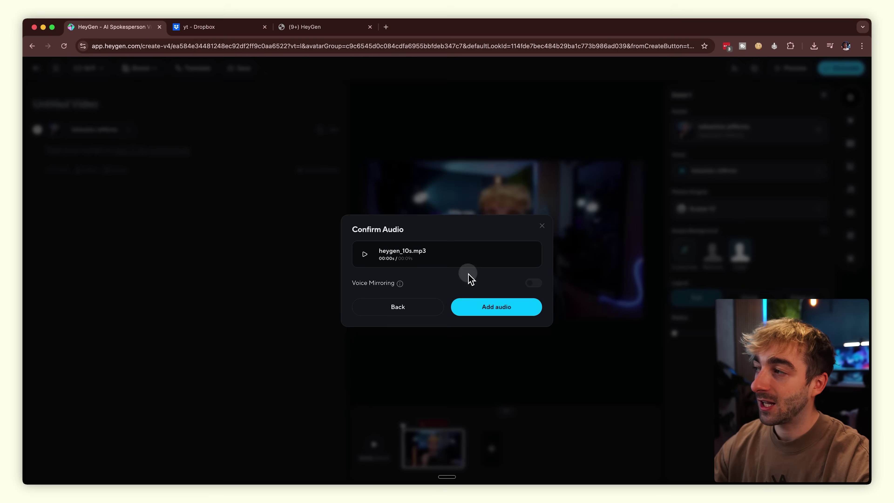
pyautogui.click(504, 310)
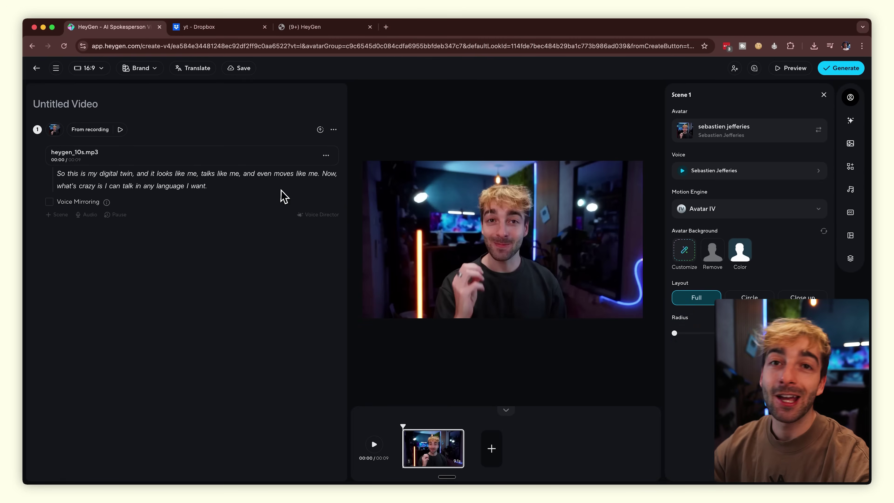
# - Translate the script and on-canvas text into French as a new draft
pyautogui.click(194, 69)
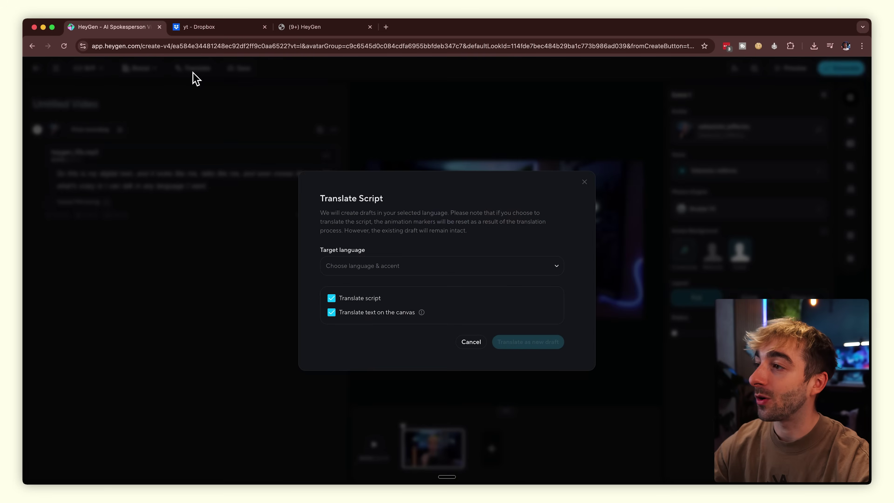
pyautogui.click(468, 270)
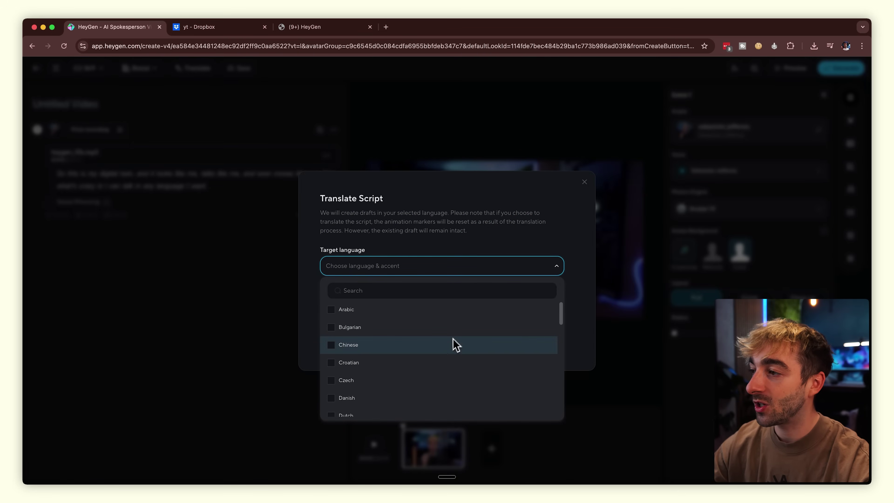
pyautogui.write('fre')
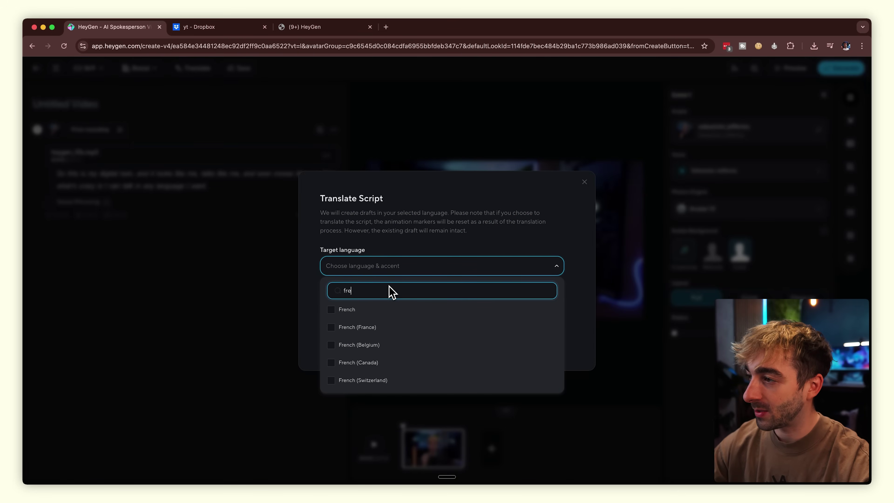
pyautogui.click(349, 312)
pyautogui.click(579, 321)
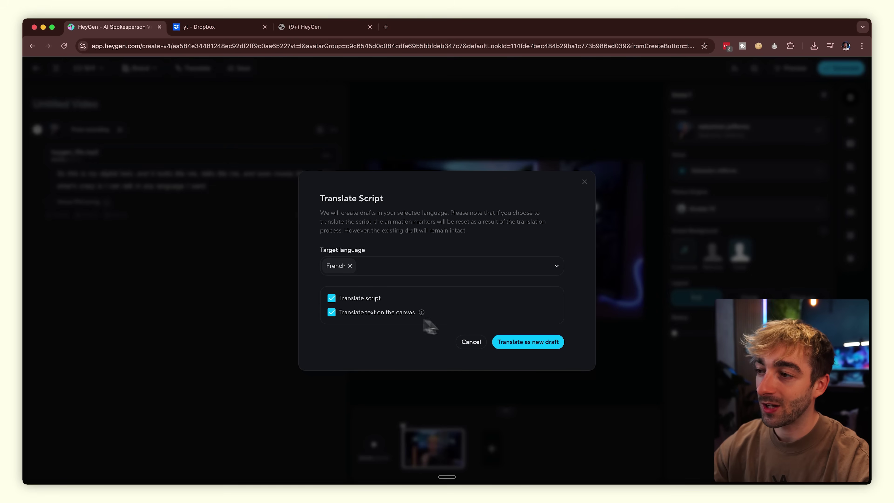
pyautogui.click(536, 347)
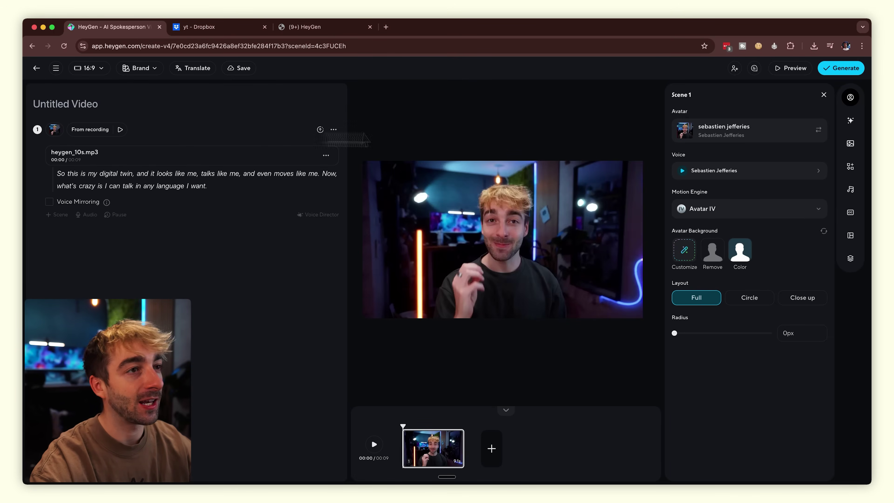
# - Search the voice accents for French and pick a regional French accent for the avatar's voice
pyautogui.click(743, 178)
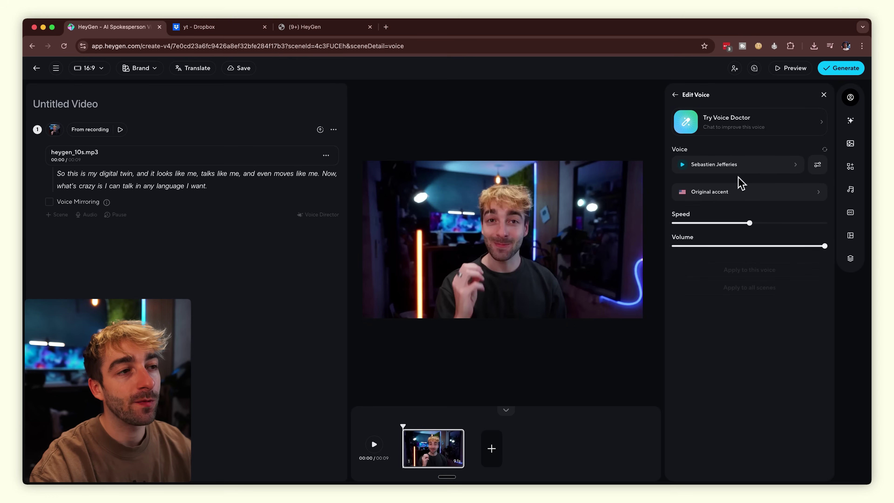
pyautogui.click(736, 196)
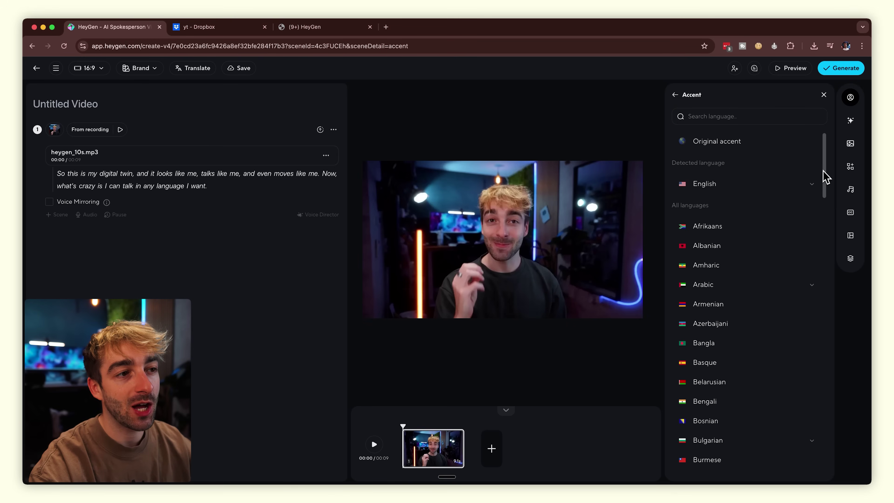
pyautogui.moveTo(825, 172); pyautogui.dragTo(810, 287)
pyautogui.click(717, 119)
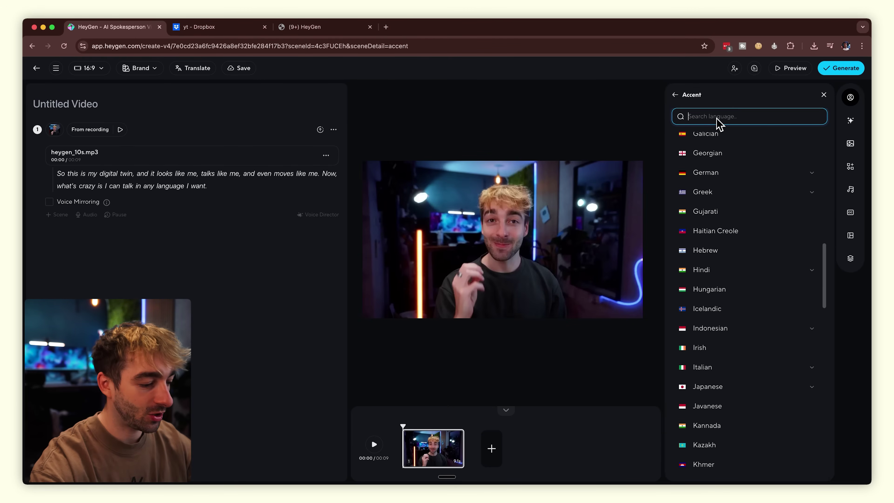
pyautogui.write('french')
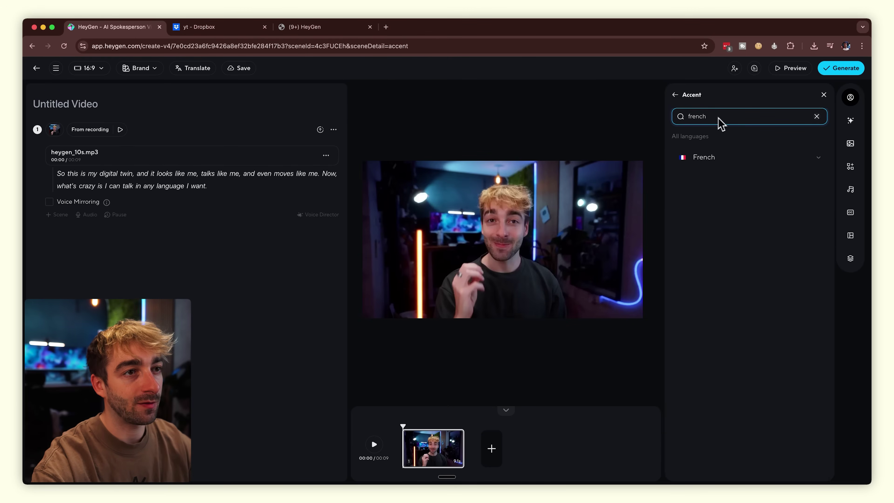
pyautogui.click(821, 163)
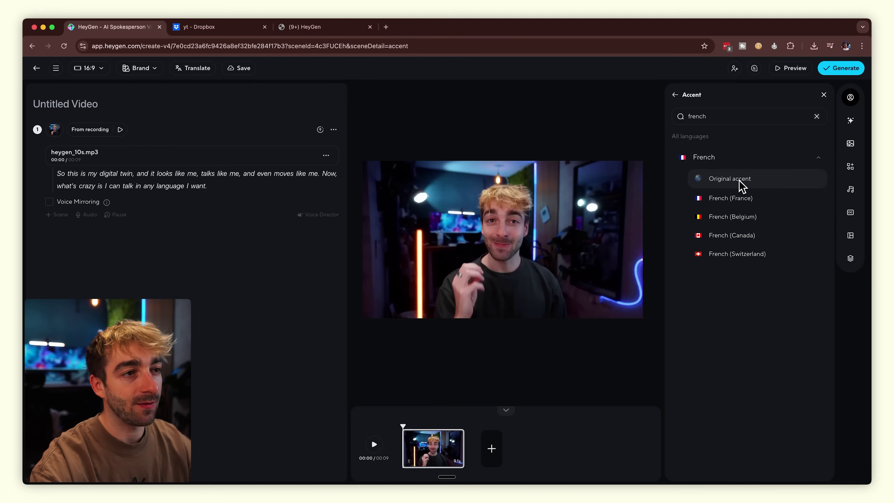
pyautogui.click(730, 201)
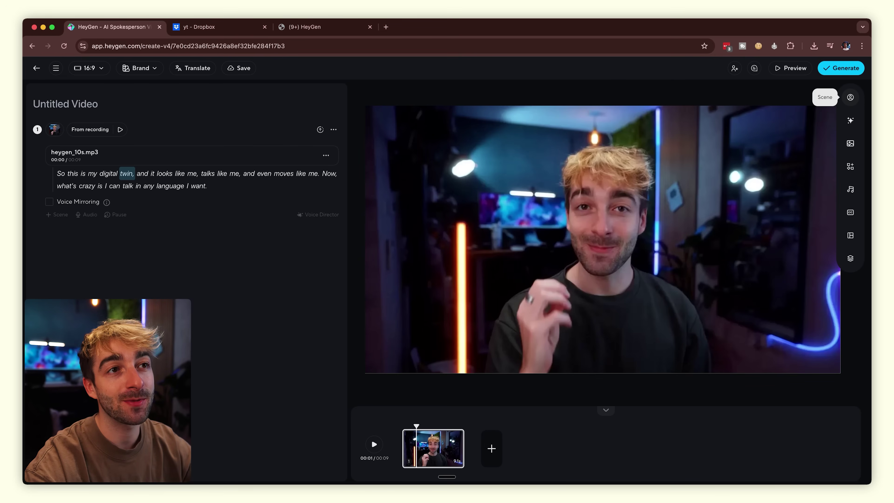
# - Review the scene's motion engine options, then bring up the AI image generator
pyautogui.click(850, 98)
pyautogui.click(755, 207)
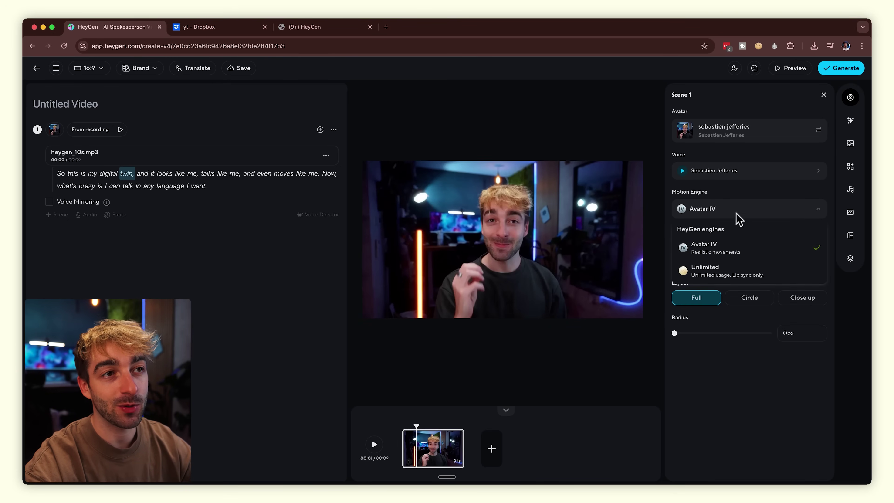
pyautogui.click(850, 122)
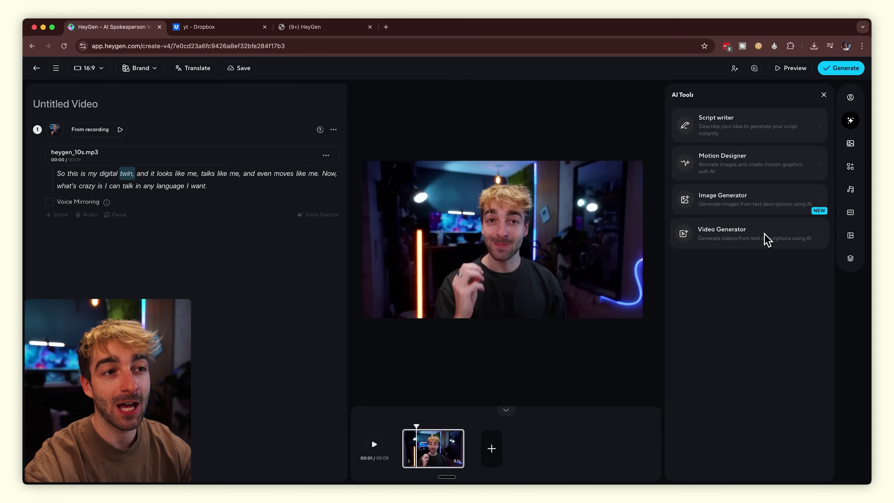
pyautogui.click(752, 204)
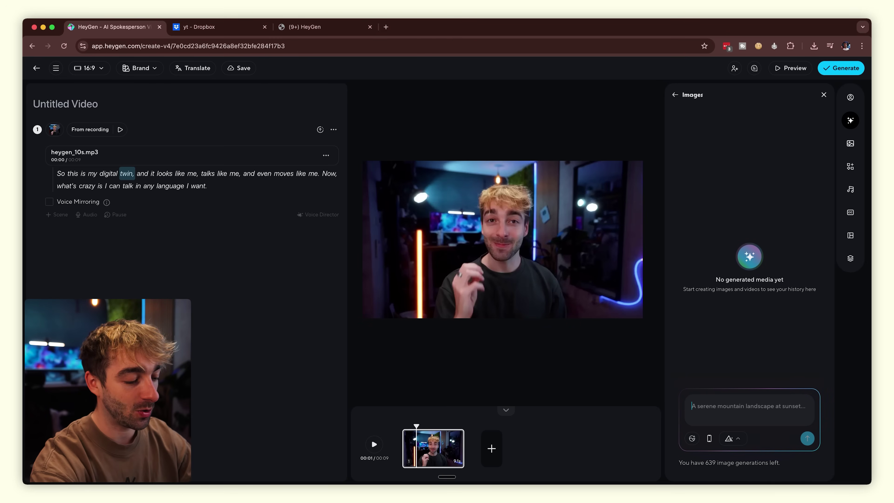
# - Generate a 'cat flying in space' image with Nano Banana, then show the stock media library
pyautogui.write('cat')
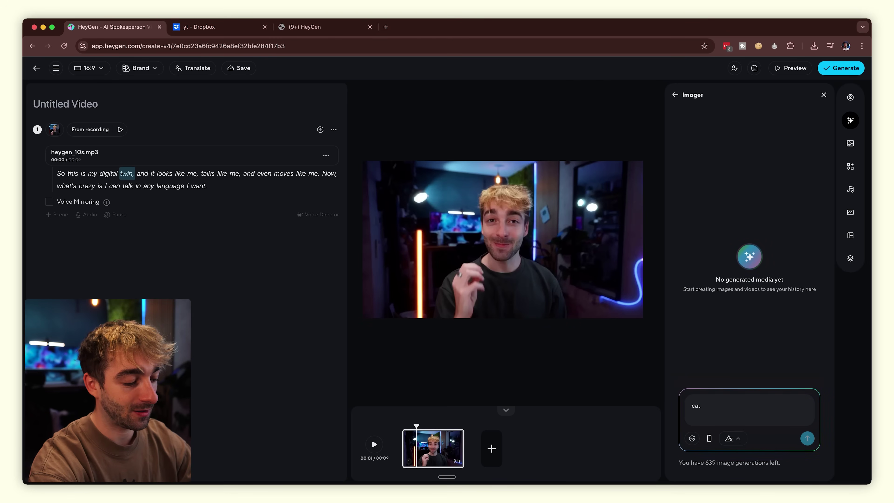
pyautogui.write(' flying in space')
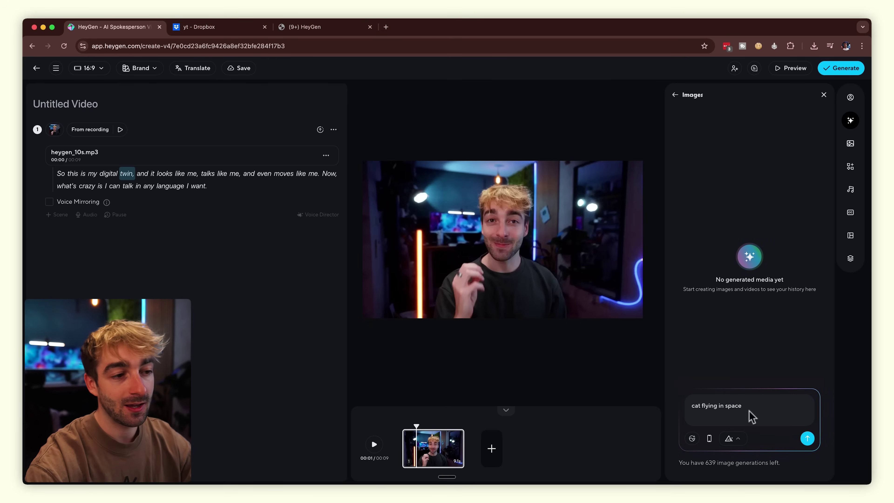
pyautogui.click(732, 438)
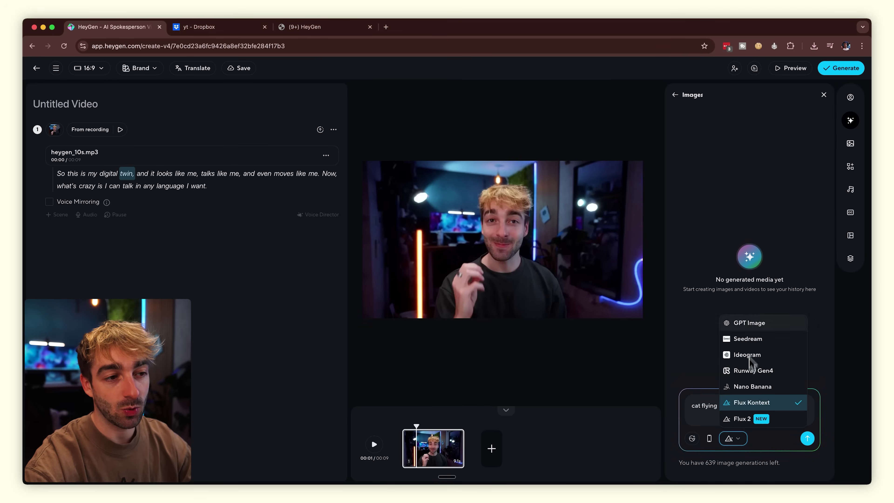
pyautogui.click(746, 386)
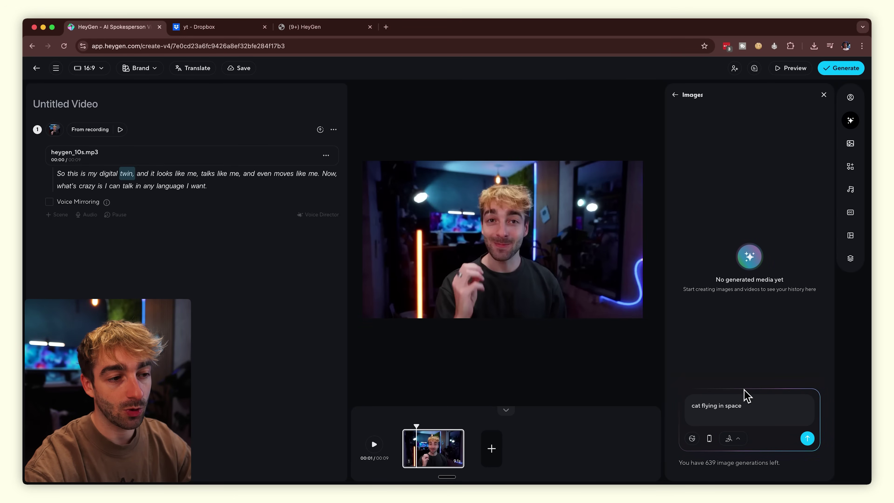
pyautogui.click(806, 438)
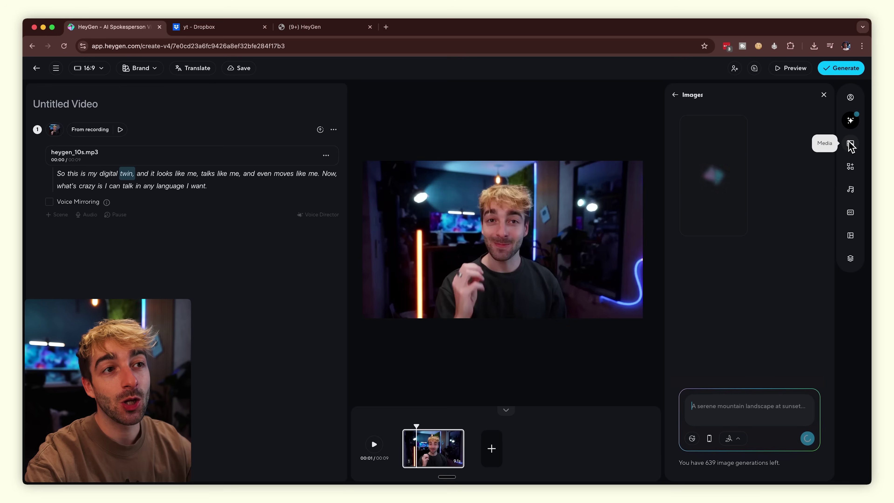
pyautogui.click(851, 144)
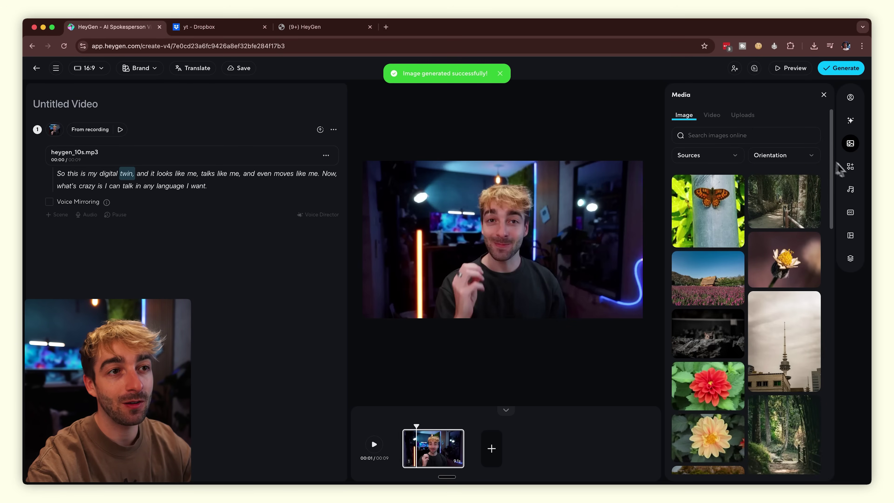
# - Add a filled square stretched into a wide right-side rectangle, with the SPEAK headline shrunk inside it
pyautogui.click(850, 167)
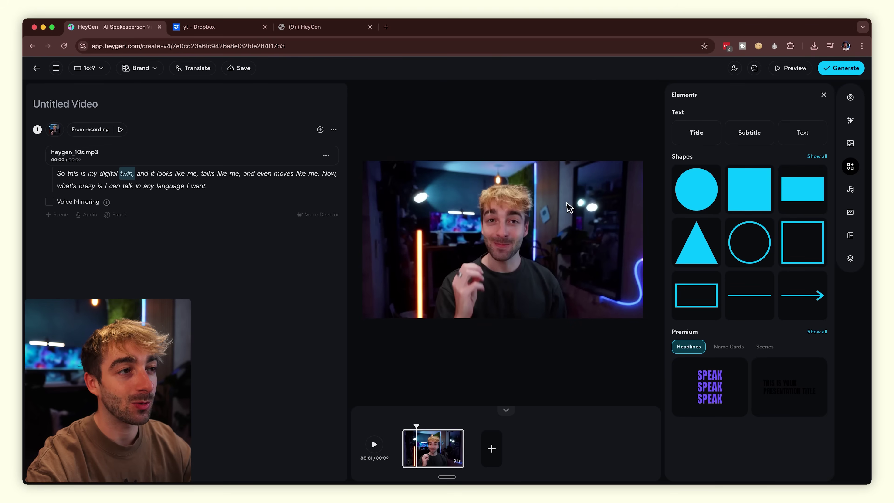
pyautogui.click(760, 194)
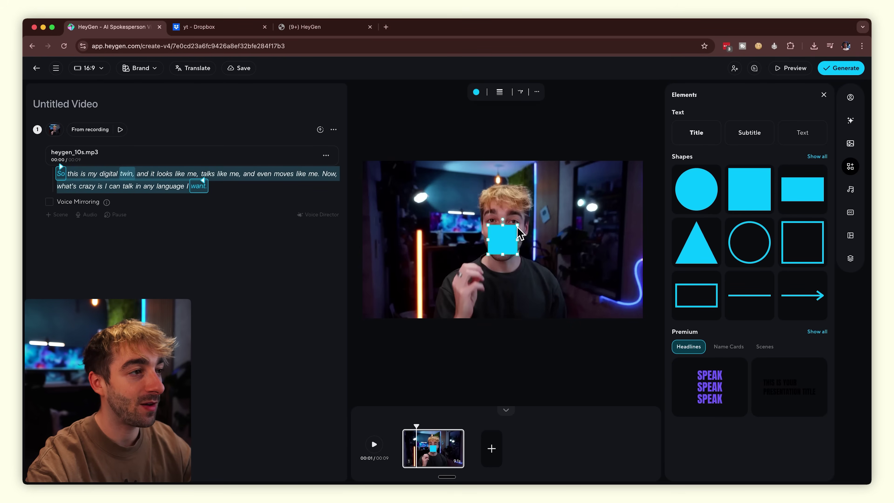
pyautogui.moveTo(517, 226); pyautogui.dragTo(590, 201)
pyautogui.moveTo(544, 232); pyautogui.dragTo(595, 246)
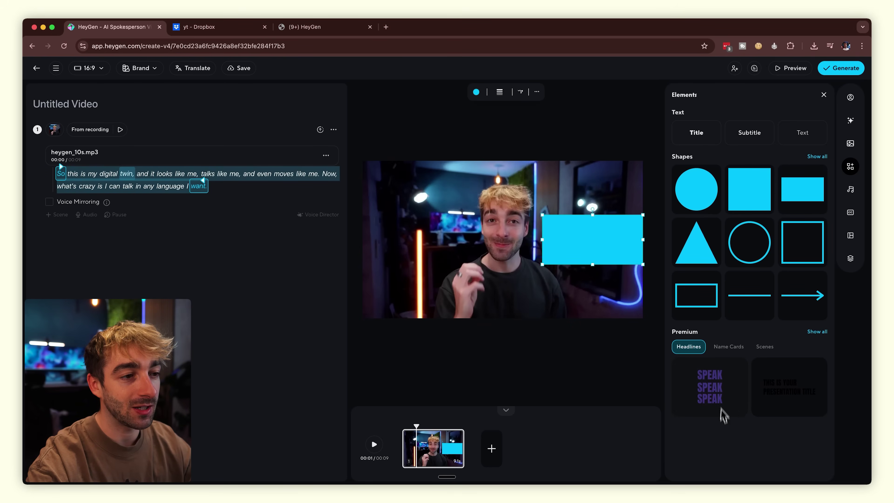
pyautogui.click(717, 386)
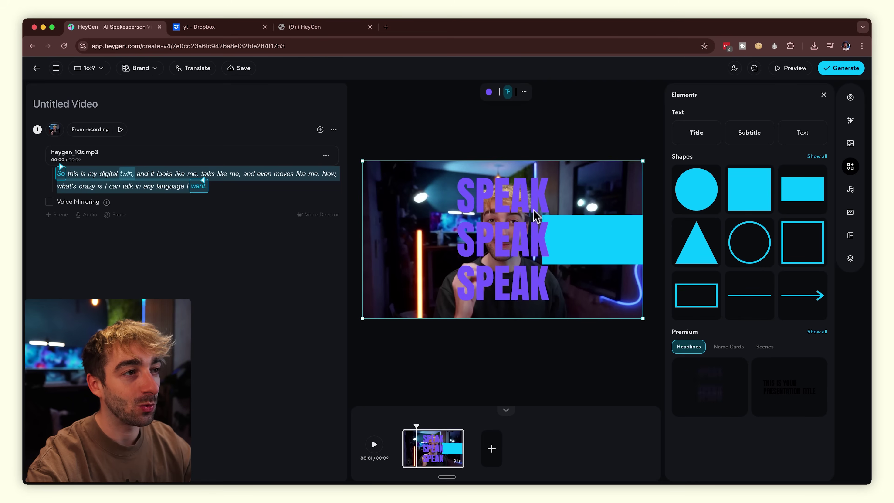
pyautogui.moveTo(637, 167); pyautogui.dragTo(598, 254)
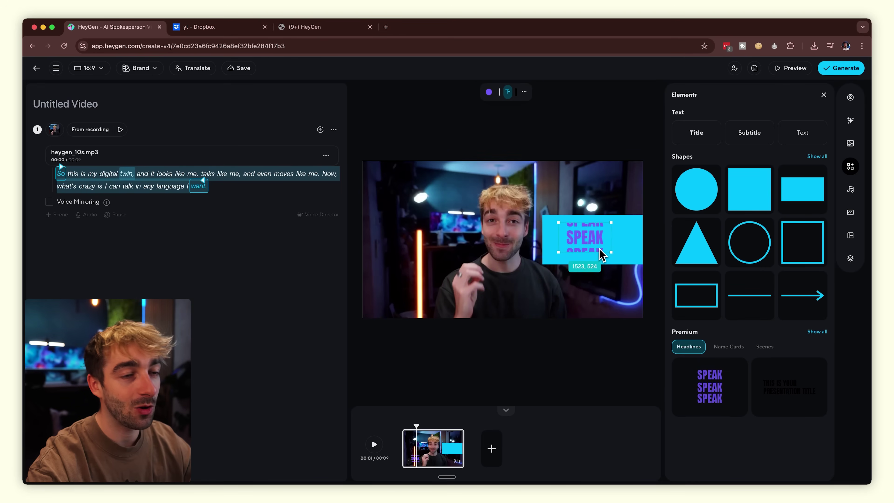
# - Glance at My music, then apply the highlighted-word caption style
pyautogui.click(850, 192)
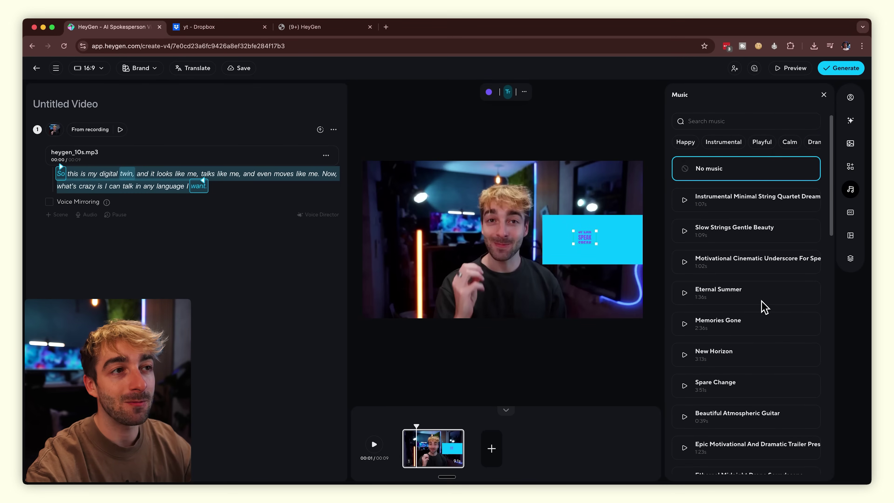
pyautogui.click(726, 119)
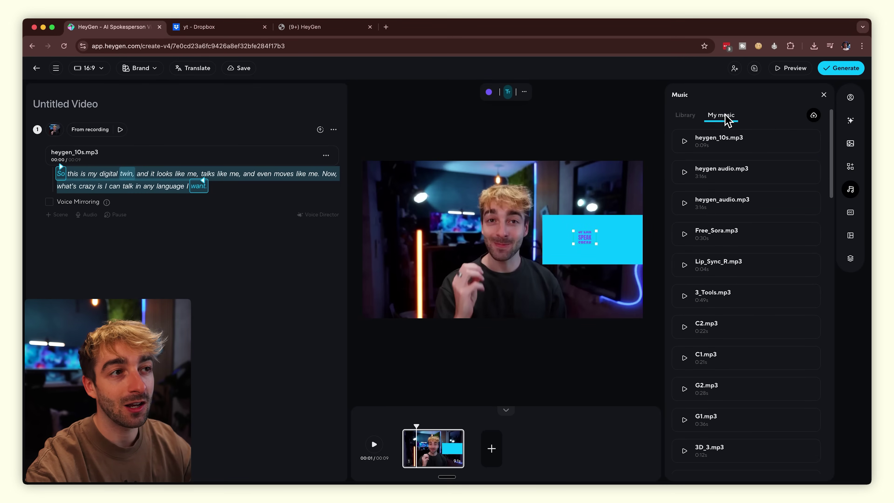
pyautogui.click(851, 212)
pyautogui.scroll(-2, 741, 195)
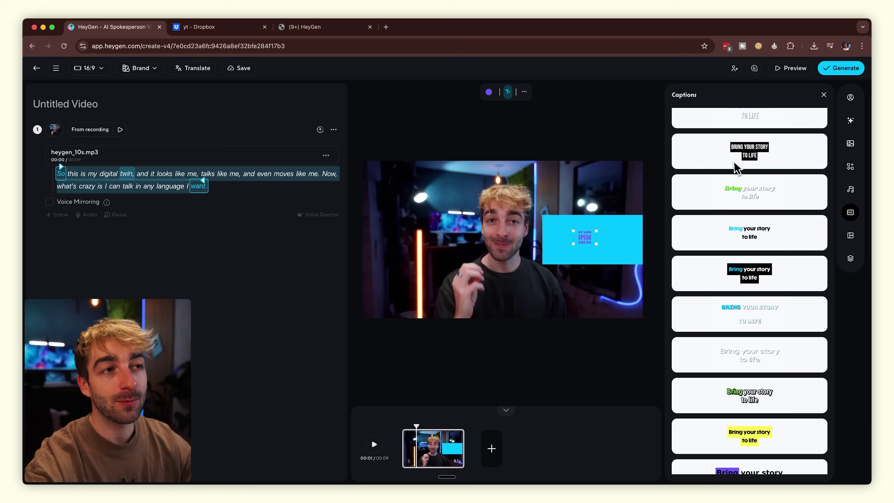
pyautogui.click(751, 281)
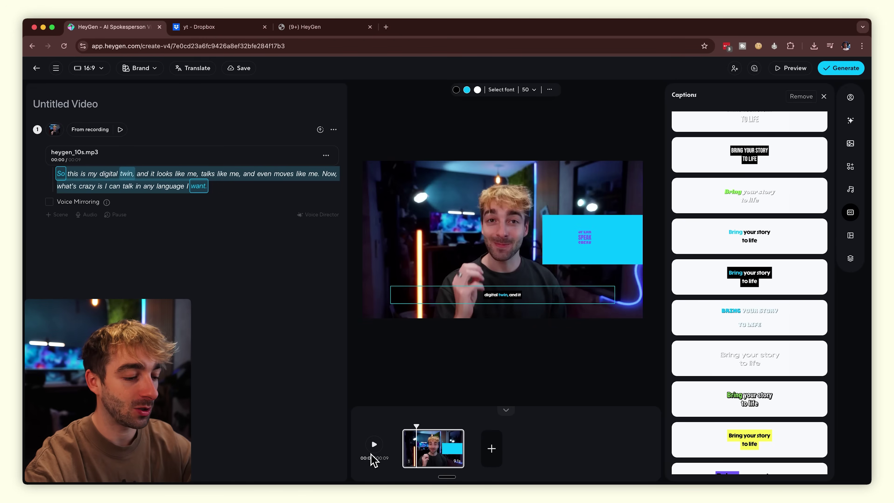
# - Preview the captions playing, then browse the template gallery down to Landscape
pyautogui.click(373, 459)
pyautogui.click(373, 449)
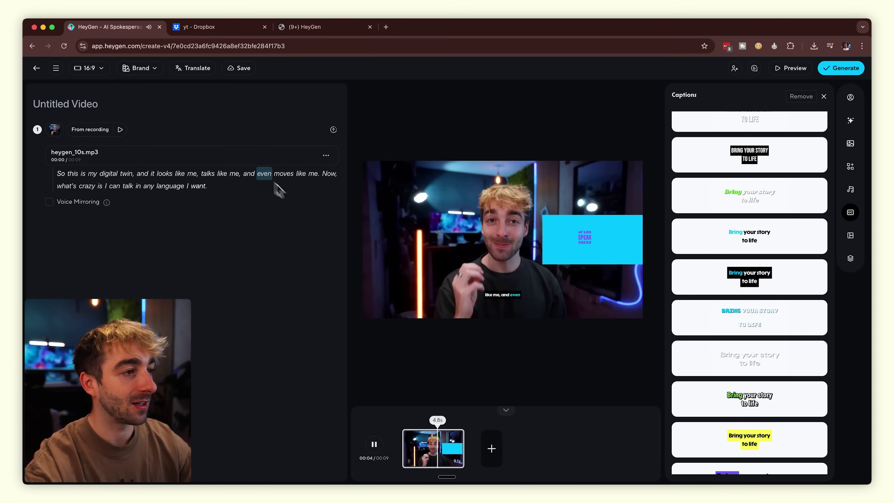
pyautogui.click(374, 444)
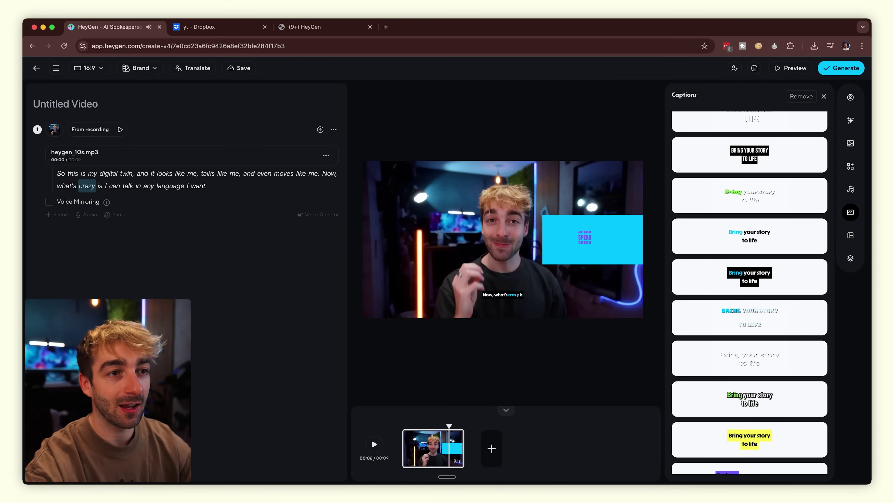
pyautogui.click(850, 235)
pyautogui.scroll(-15, 783, 218)
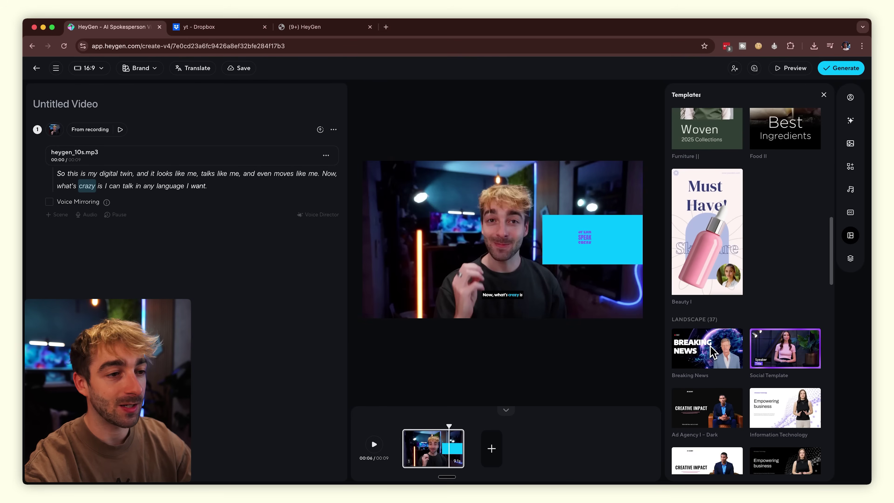
# - Replace the scene with the Breaking News template and switch its presenter to my own avatars
pyautogui.click(710, 348)
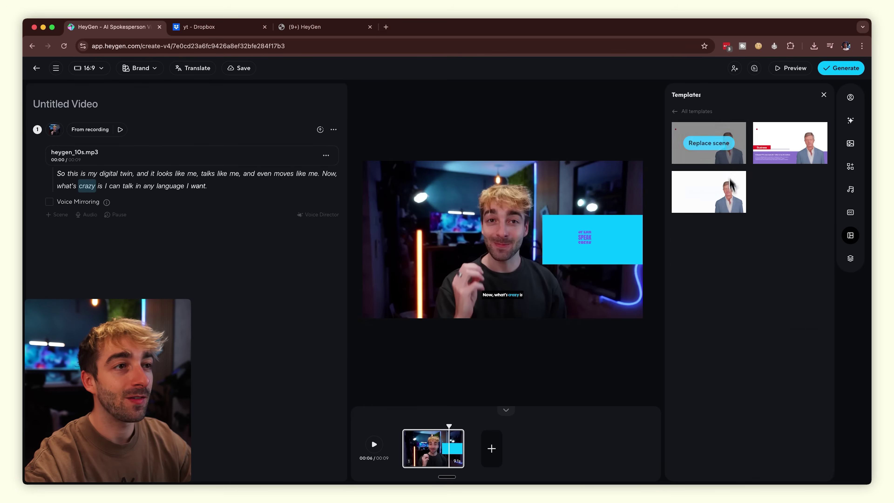
pyautogui.click(714, 144)
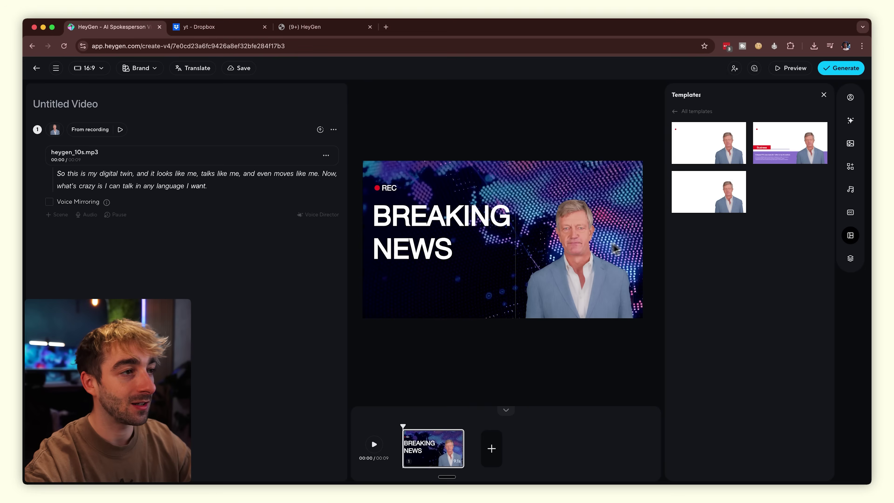
pyautogui.click(581, 250)
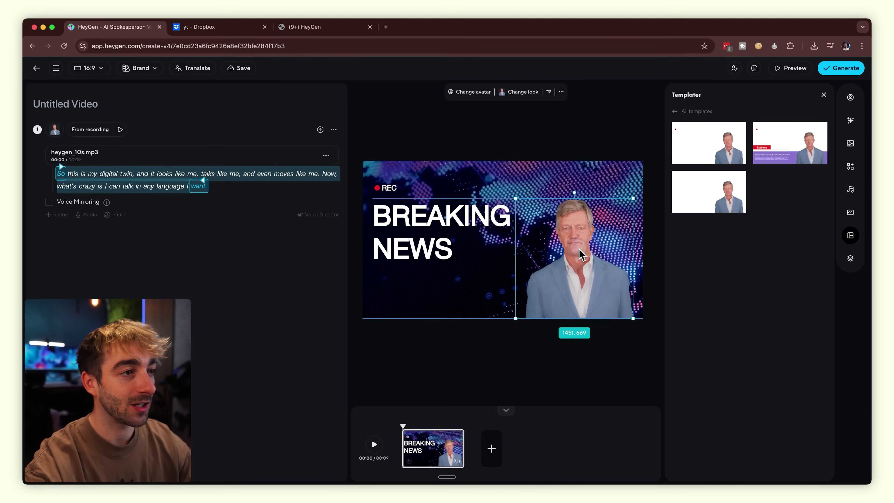
pyautogui.click(471, 93)
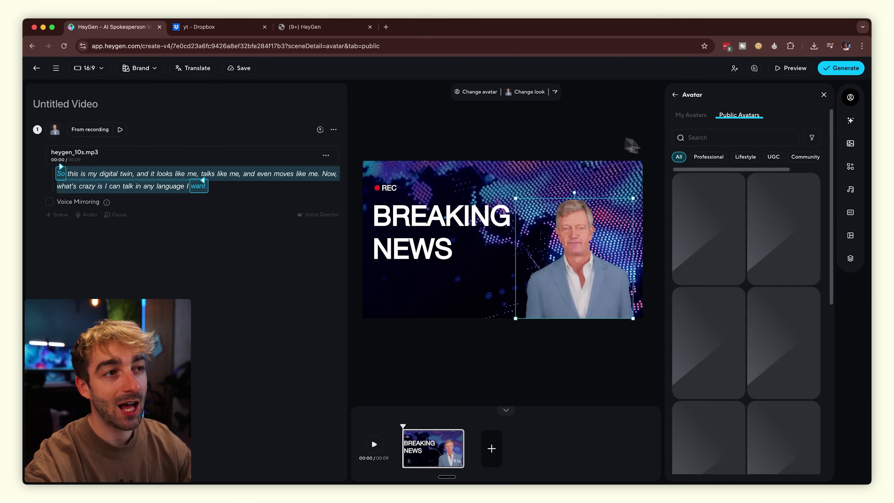
pyautogui.click(692, 115)
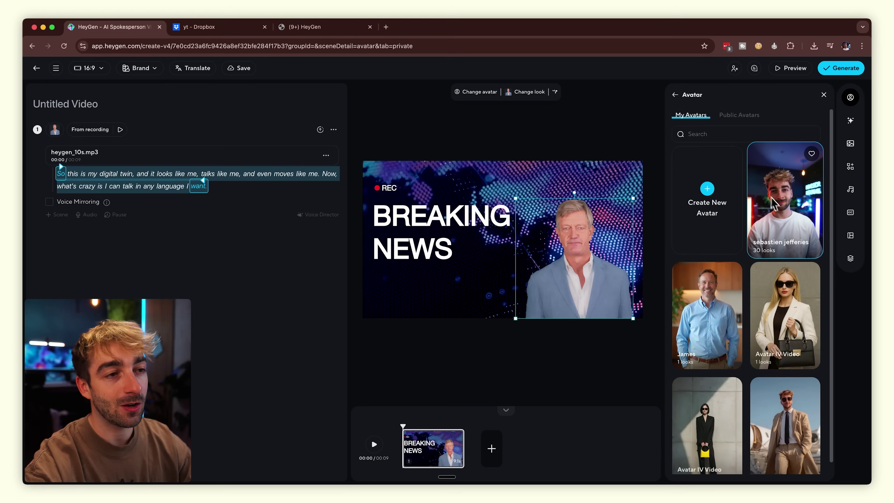
# - Swap in my own background-free avatar look in the lower-right corner, then delete it and select the cyan rectangle
pyautogui.click(781, 211)
pyautogui.scroll(-5, 780, 211)
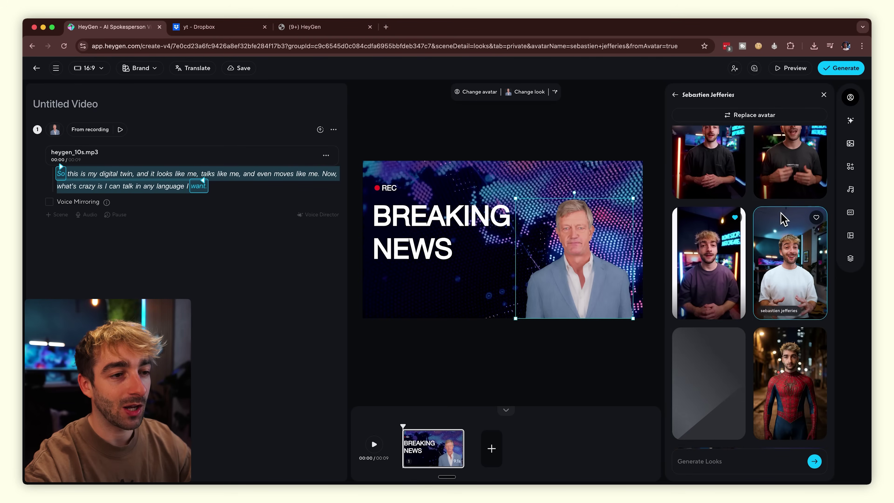
pyautogui.scroll(-1, 721, 238)
pyautogui.scroll(-2, 721, 237)
pyautogui.click(708, 304)
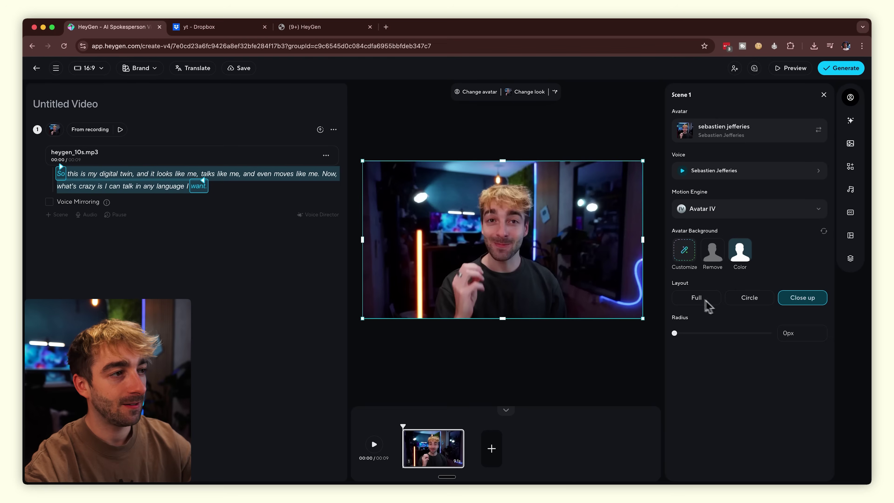
pyautogui.click(709, 259)
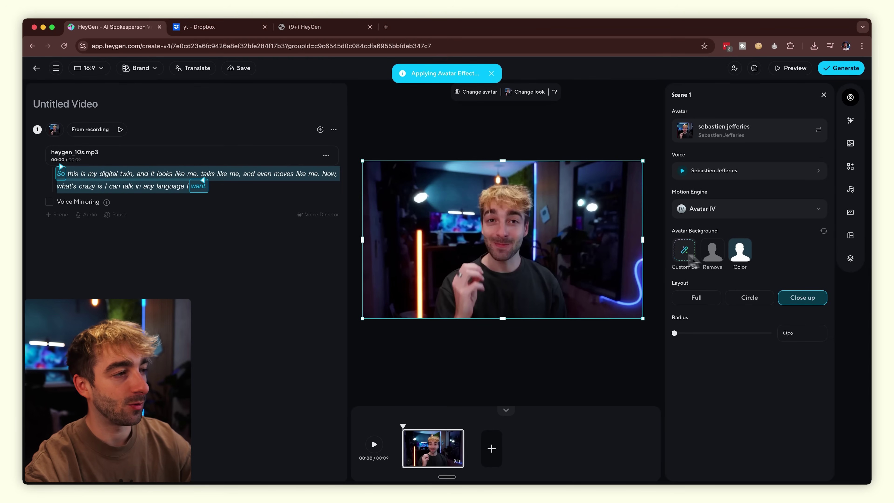
pyautogui.moveTo(363, 165); pyautogui.dragTo(496, 225)
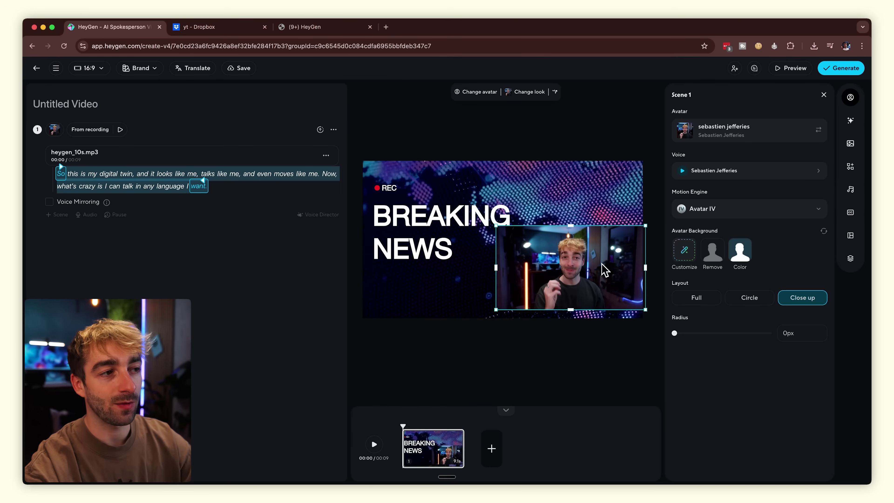
pyautogui.moveTo(603, 268); pyautogui.dragTo(603, 271)
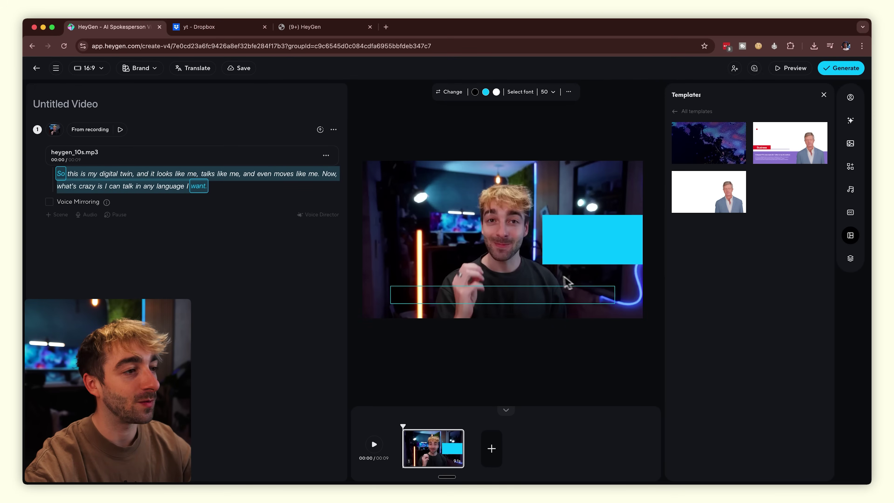
pyautogui.press('Delete')
pyautogui.click(576, 256)
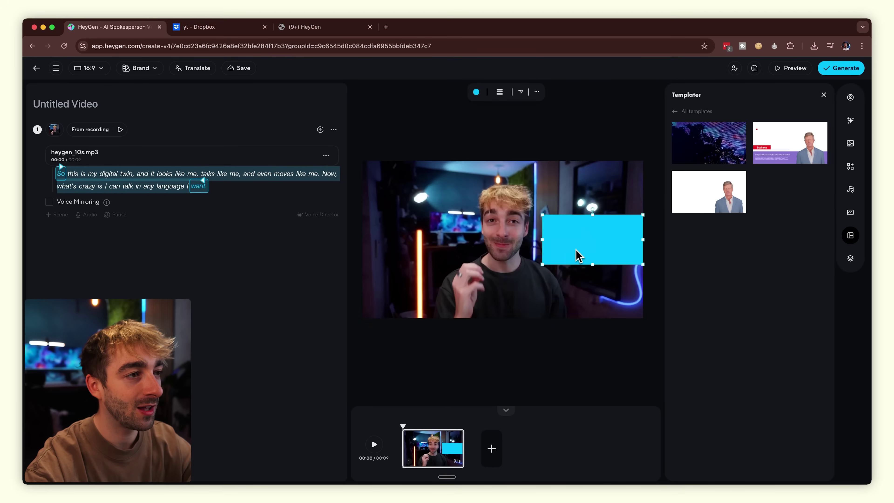